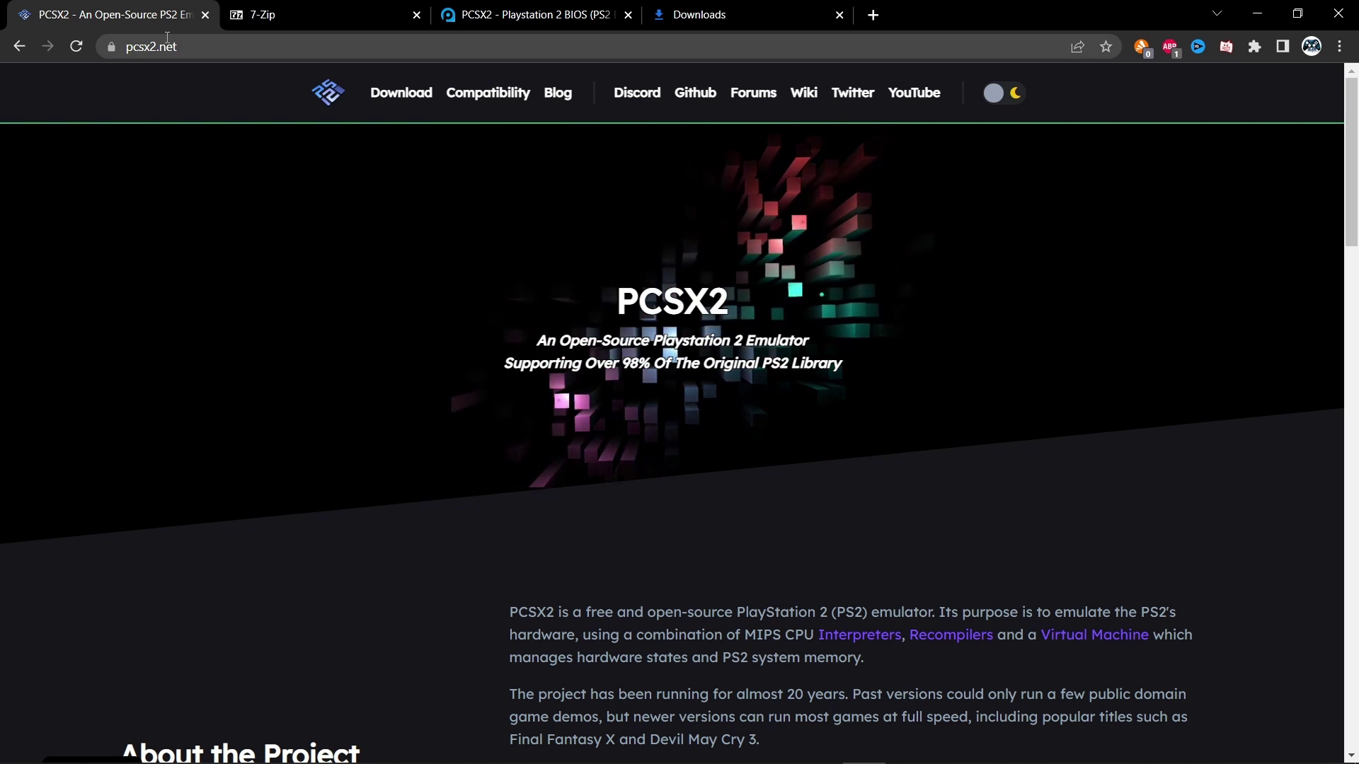
Download the PCSX2 v1.6.0 Windows 32bit installer from pcsx2.net, then go to the PCSX2 BIOS page.
{"action": "left_click", "coordinate": [373, 104]}
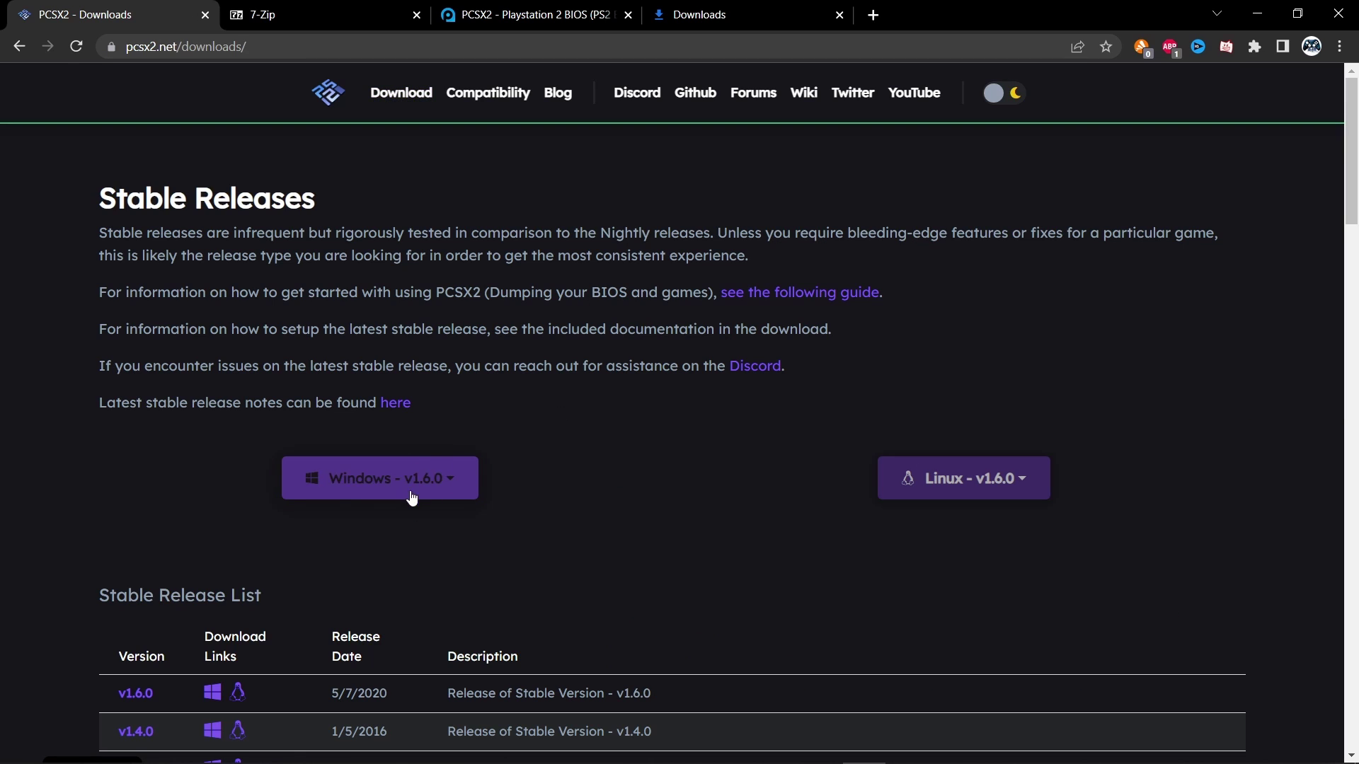
{"action": "left_click", "coordinate": [411, 497]}
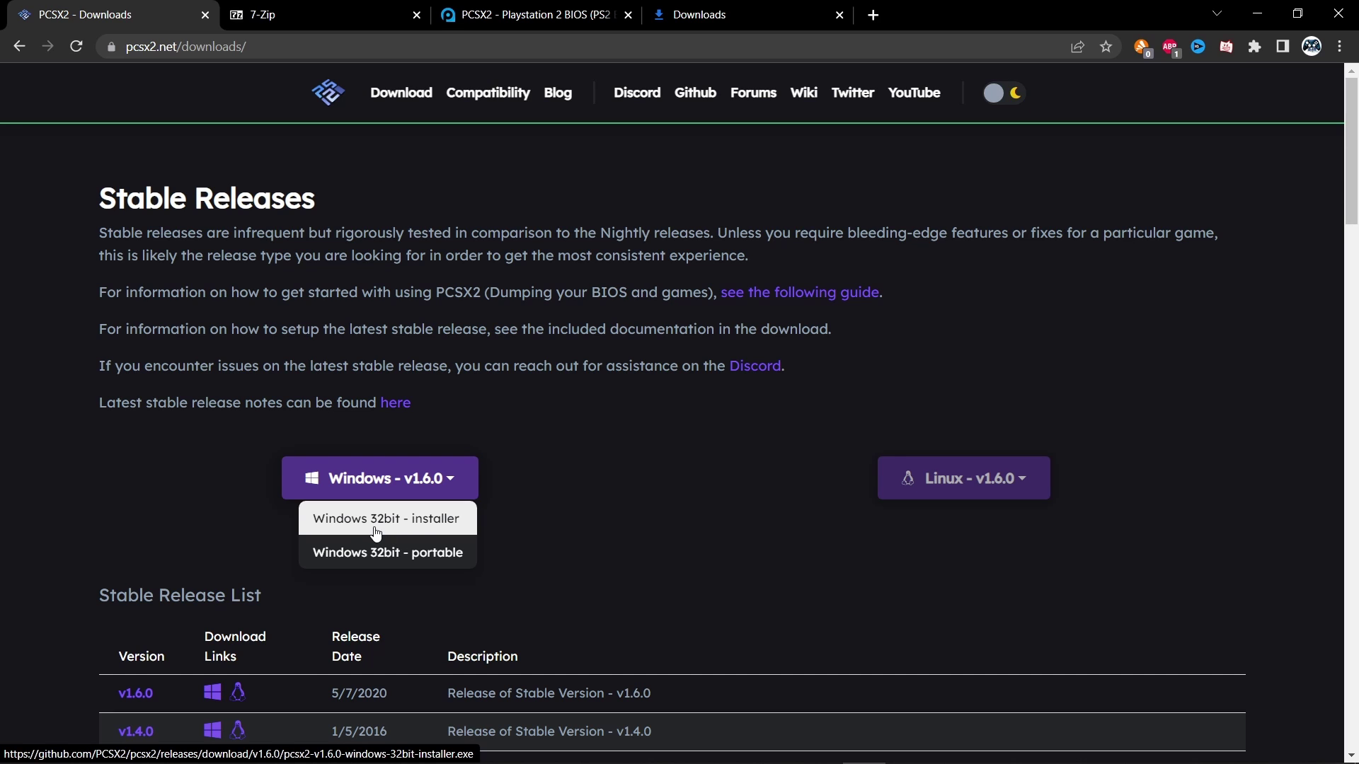
{"action": "left_click", "coordinate": [376, 525]}
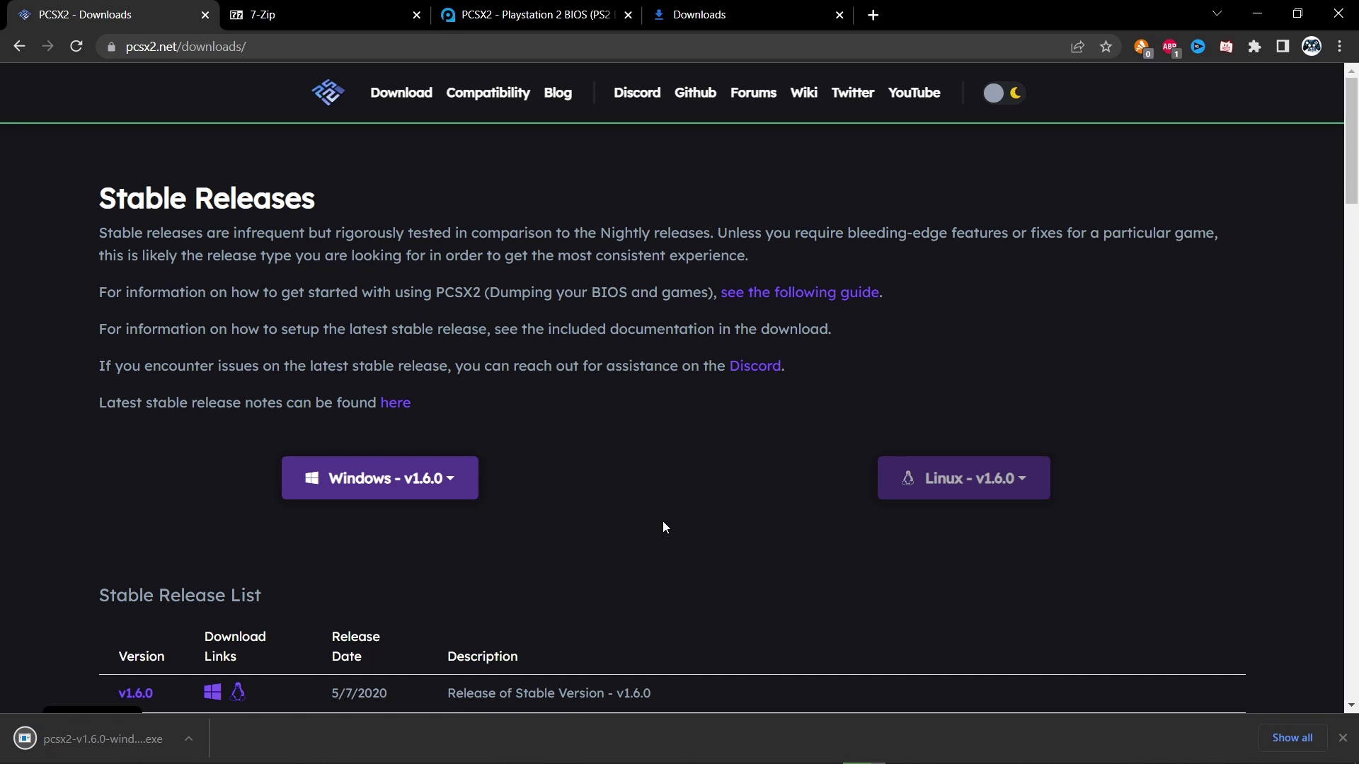
{"action": "left_click", "coordinate": [493, 27]}
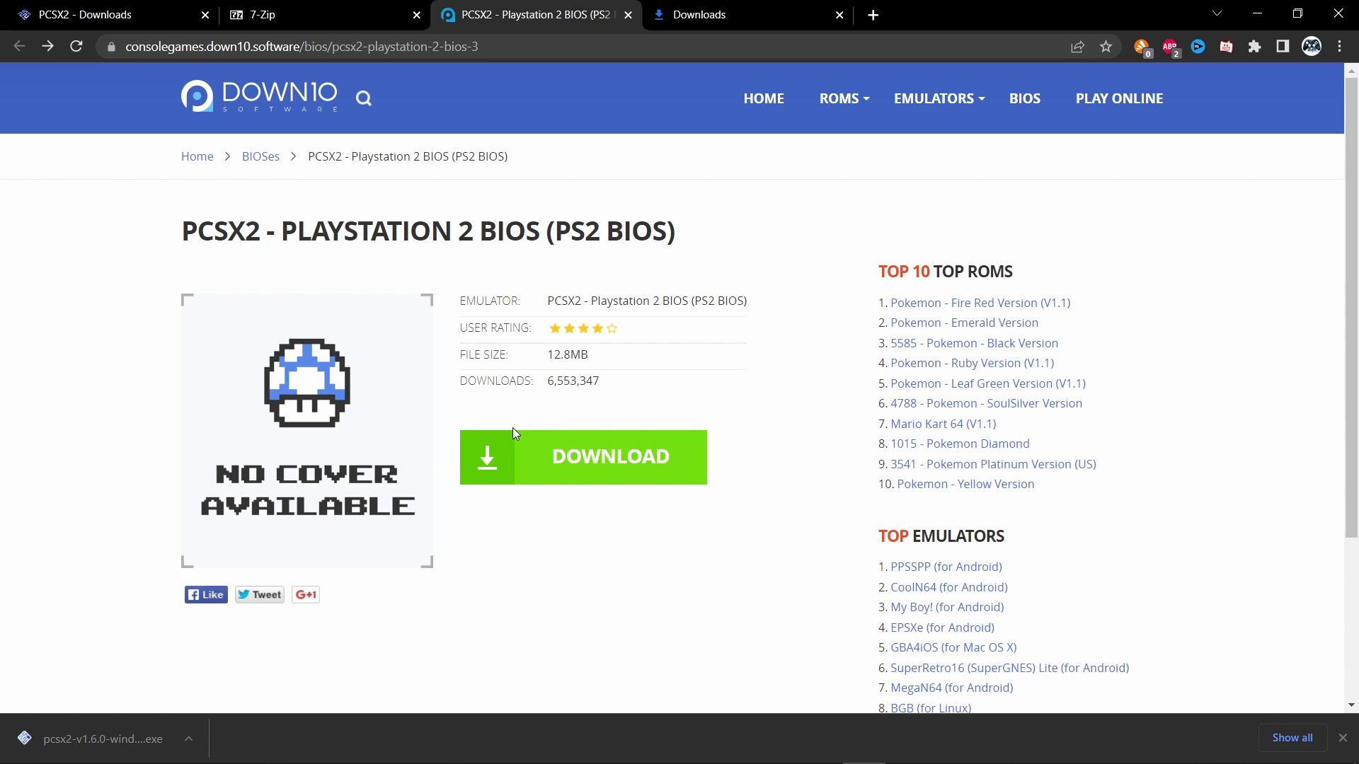
Start the ps2_bios.zip download and switch to the 7-Zip website tab.
{"action": "left_click", "coordinate": [517, 453]}
{"action": "left_click", "coordinate": [310, 13]}
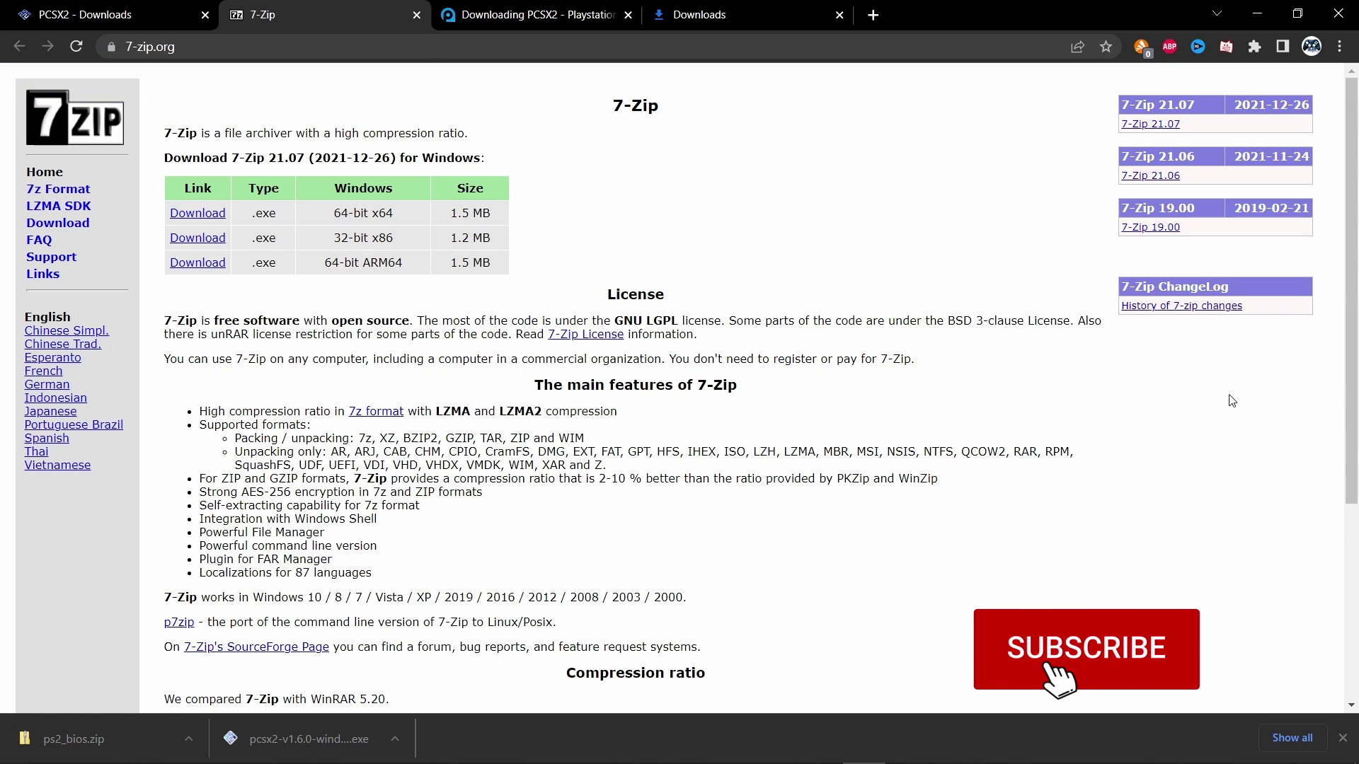
Run pcsx2-v1.6.0-windows-32bit-installer from its Downloads folder, then minimize Explorer.
{"action": "left_click", "coordinate": [776, 21]}
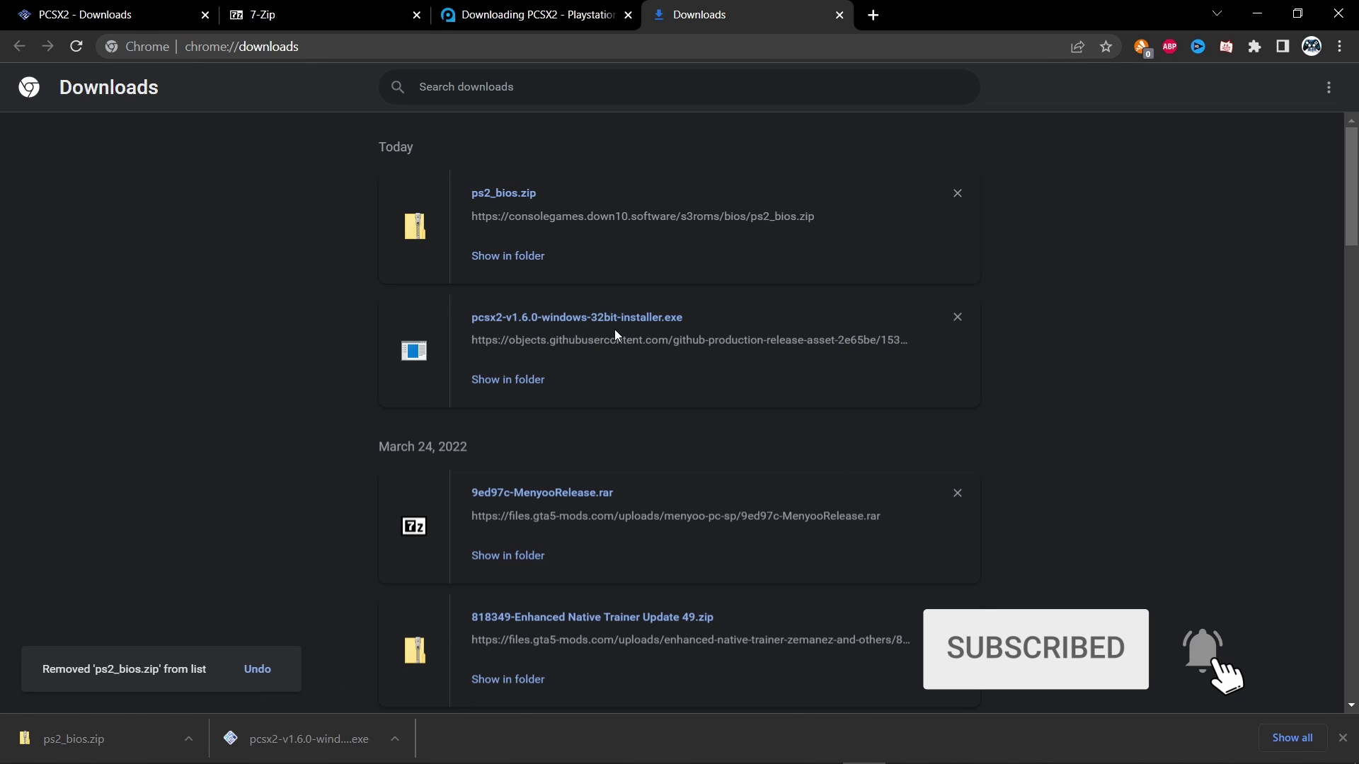
{"action": "left_click", "coordinate": [516, 381]}
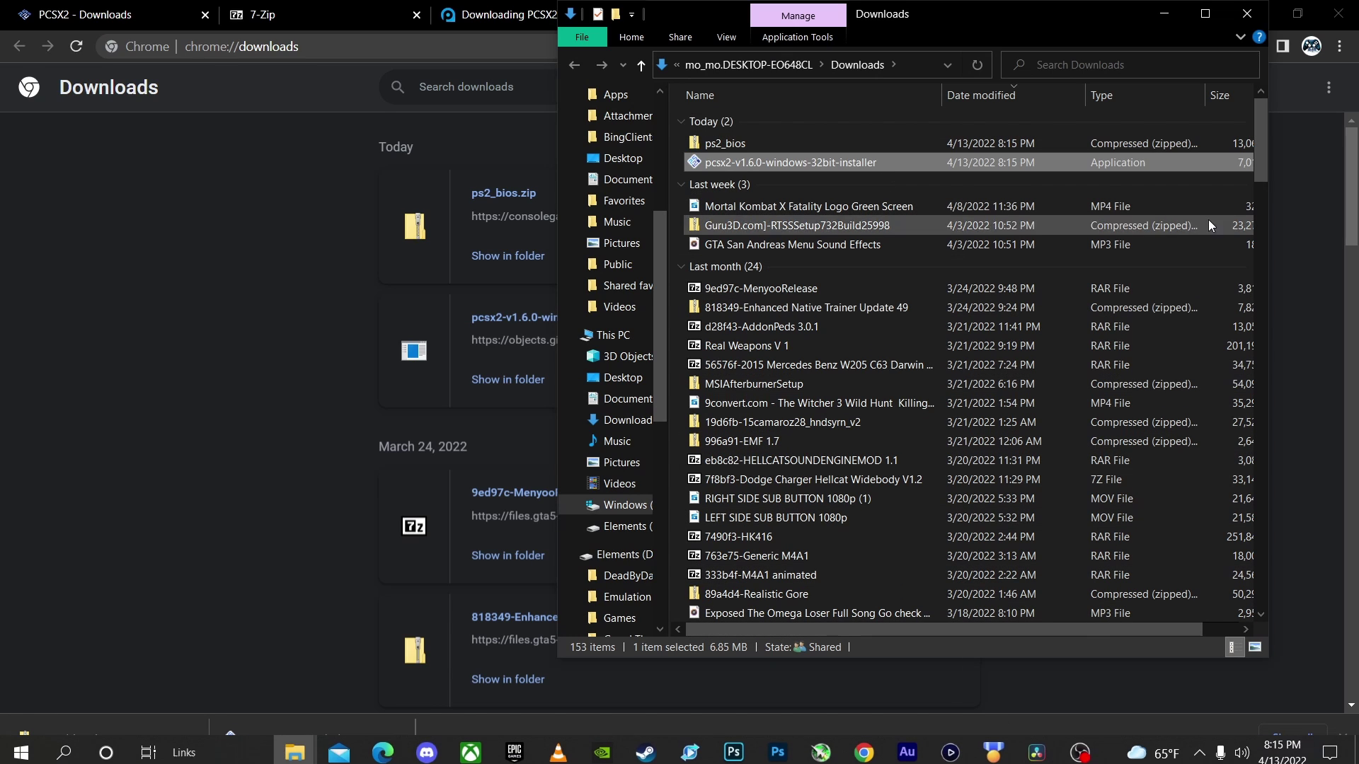
{"action": "double_click", "coordinate": [874, 165]}
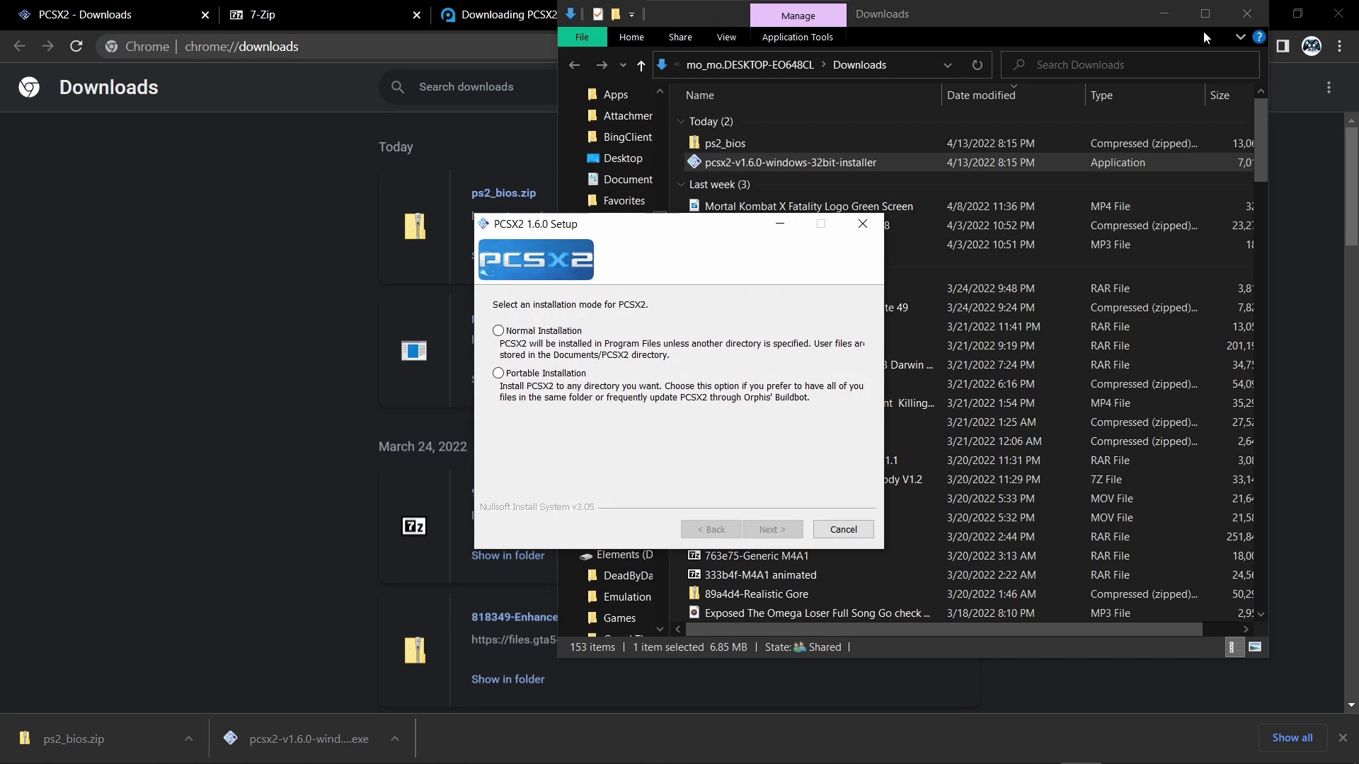
{"action": "left_click", "coordinate": [1152, 22]}
Choose Normal Installation, keep default components, and install into C:\Program Files (x86)\PCSX2.
{"action": "left_click", "coordinate": [1244, 23]}
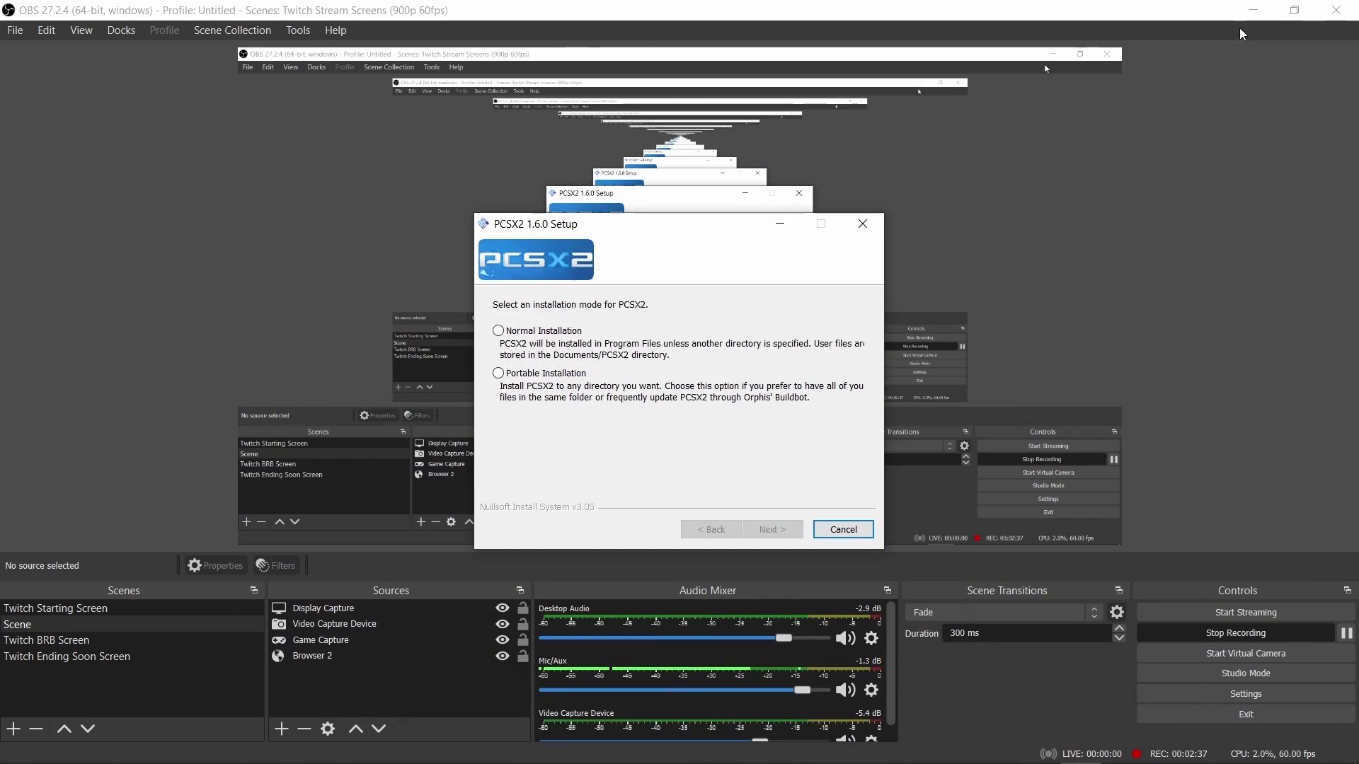
{"action": "left_click", "coordinate": [1263, 9]}
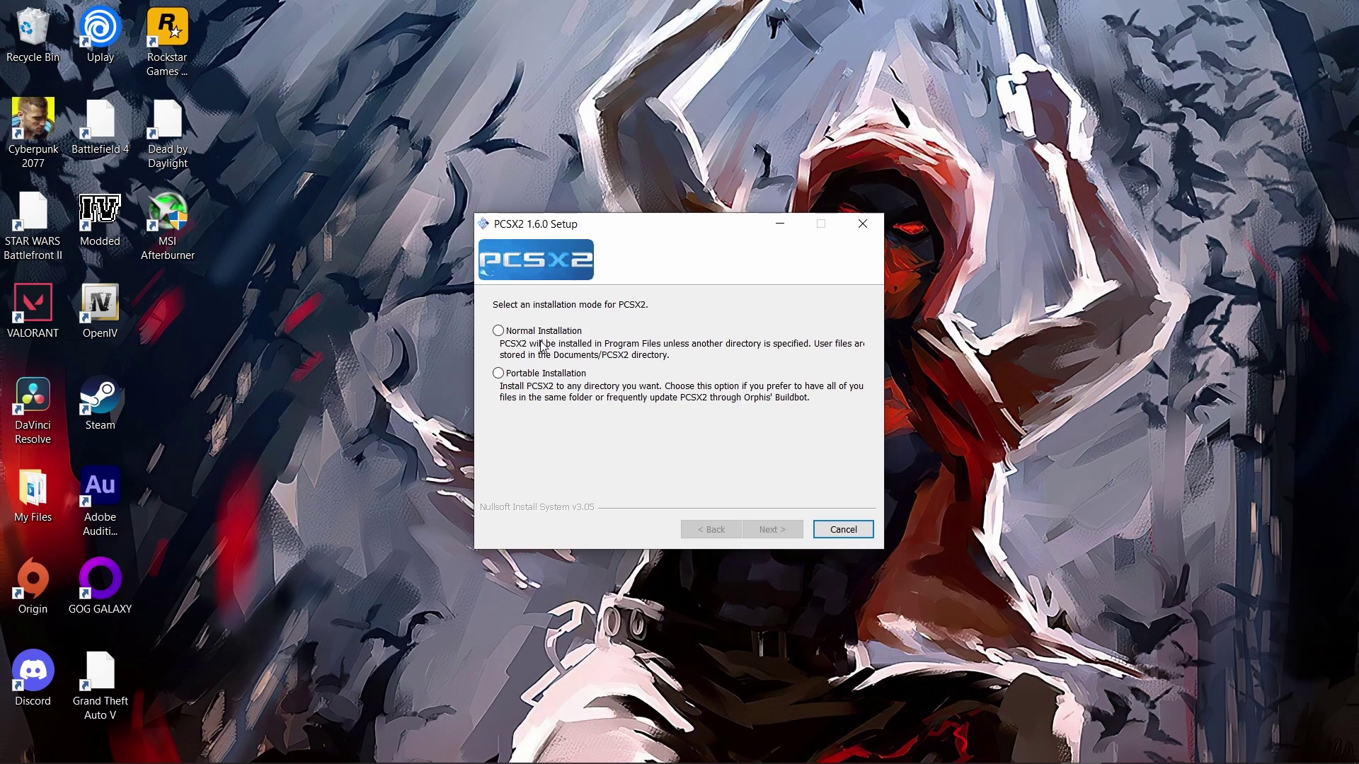
{"action": "left_click", "coordinate": [500, 331]}
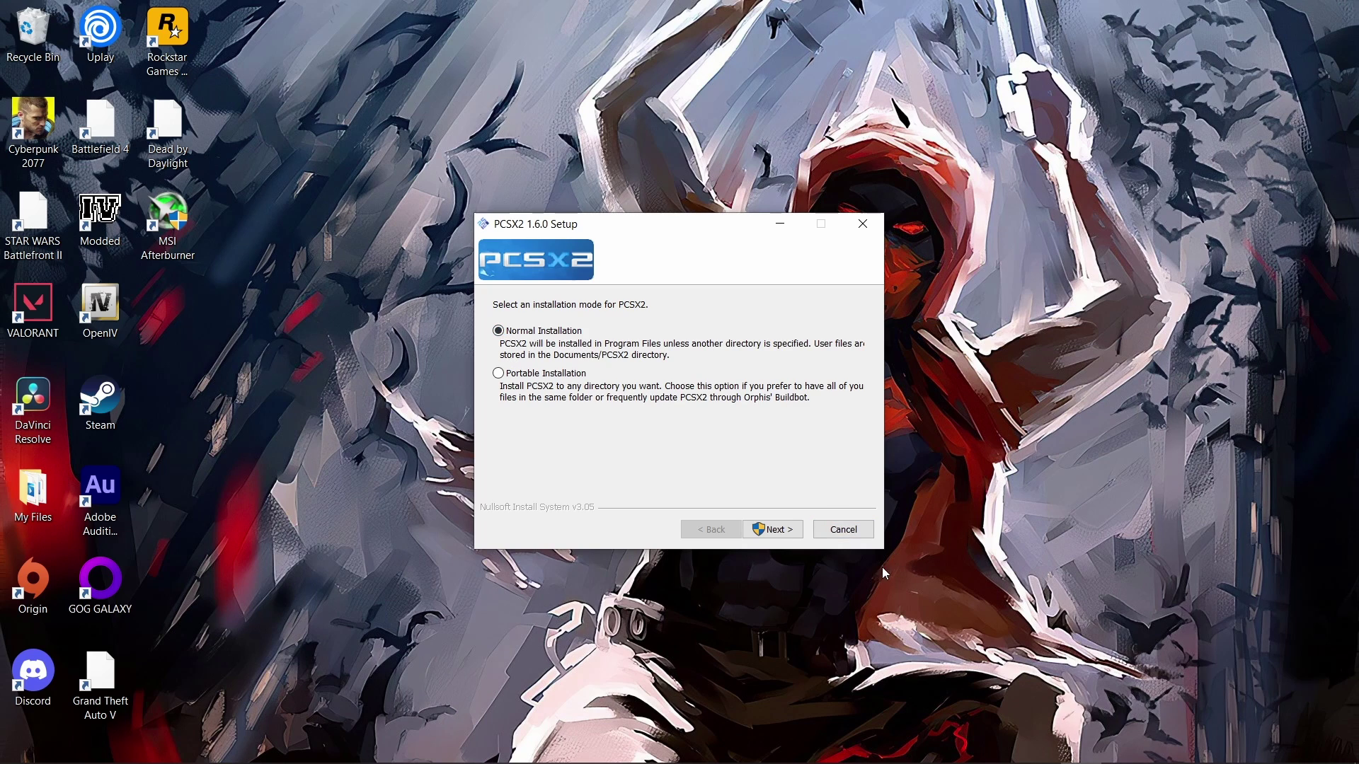
{"action": "left_click", "coordinate": [795, 531]}
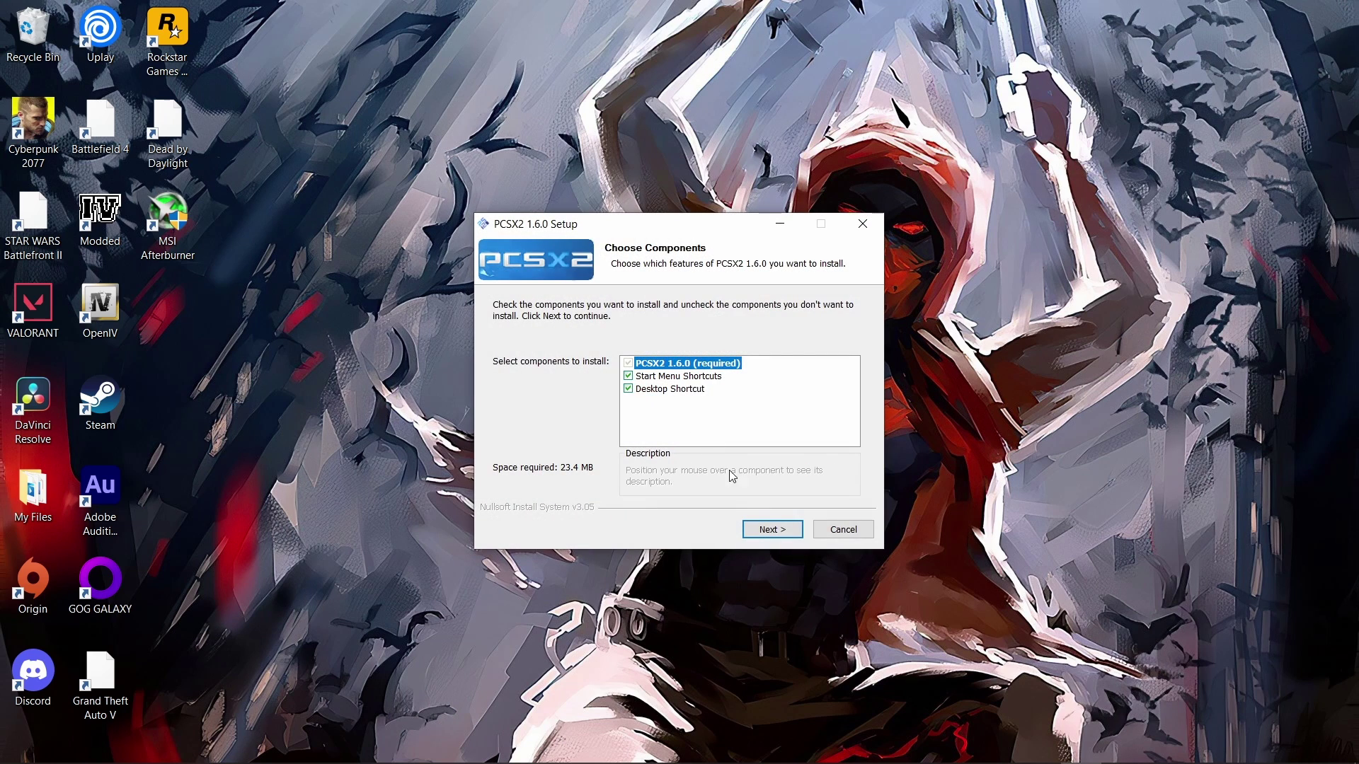
{"action": "mouse_move", "coordinate": [650, 367]}
{"action": "left_click", "coordinate": [773, 531]}
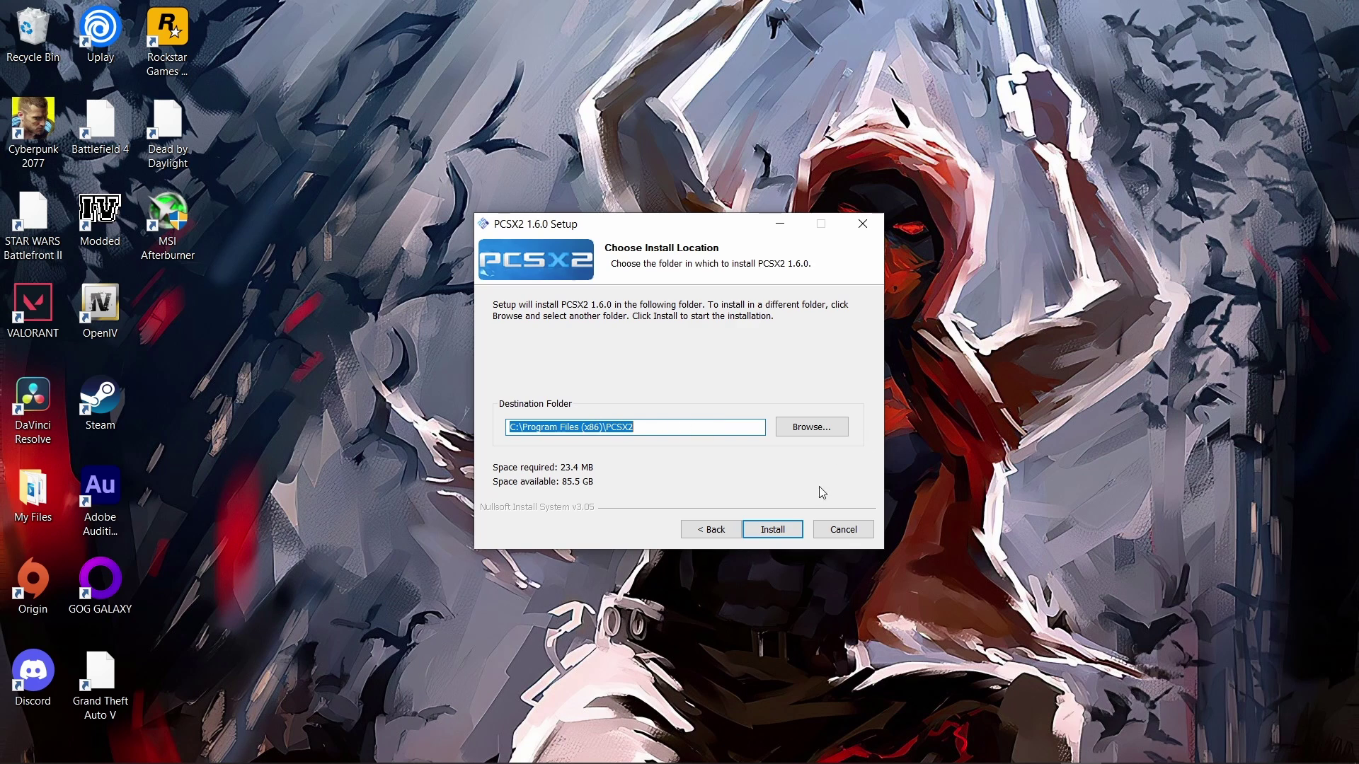
{"action": "left_click", "coordinate": [773, 532]}
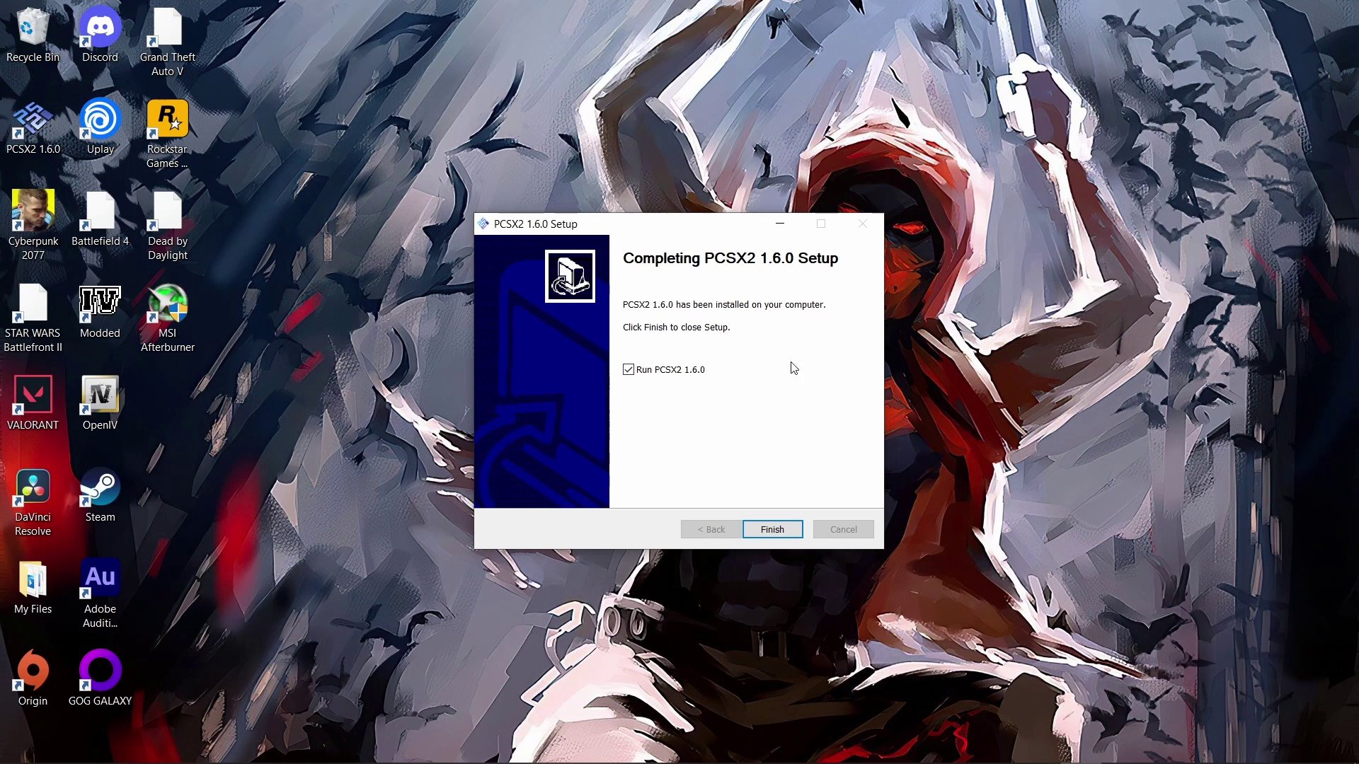
Finish the installer, apply English (U.S.) as PCSX2's language, and continue to plugins.
{"action": "left_click", "coordinate": [788, 529]}
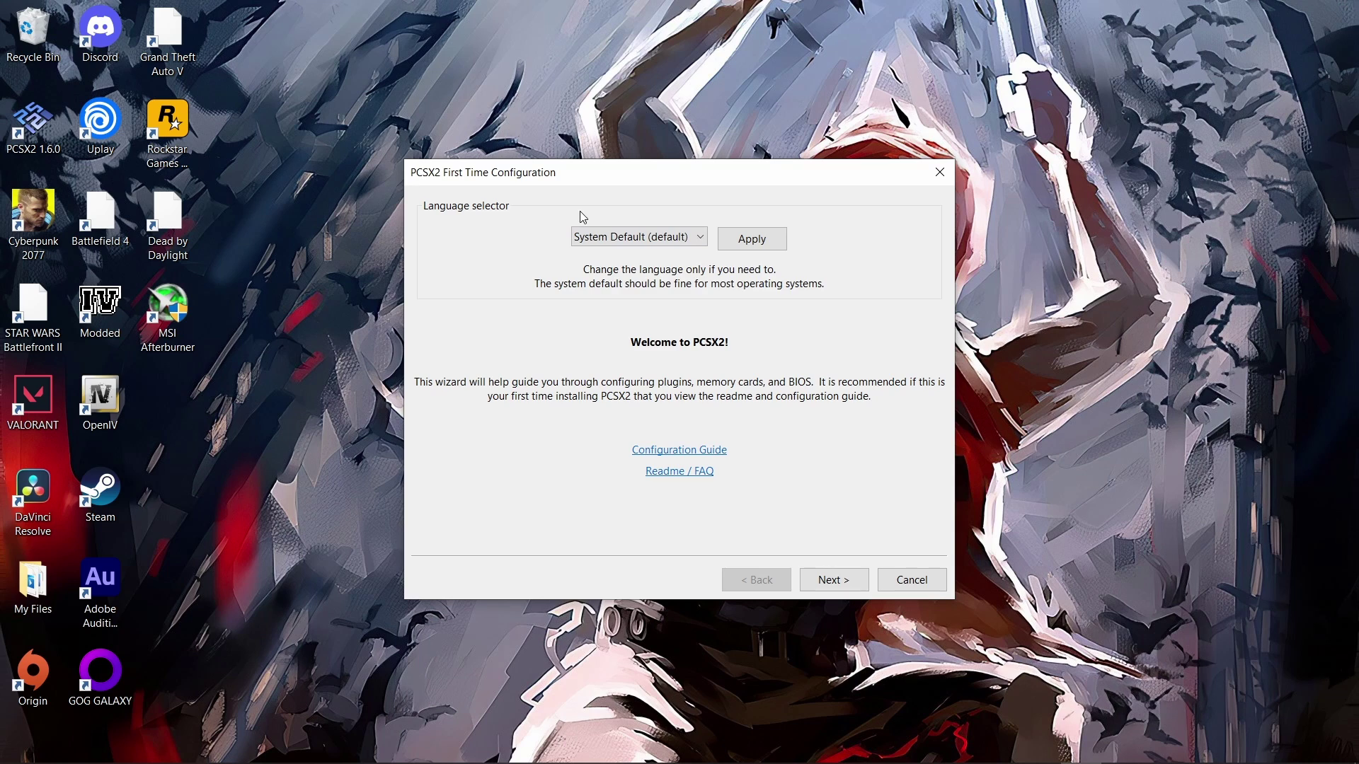
{"action": "left_click", "coordinate": [606, 238]}
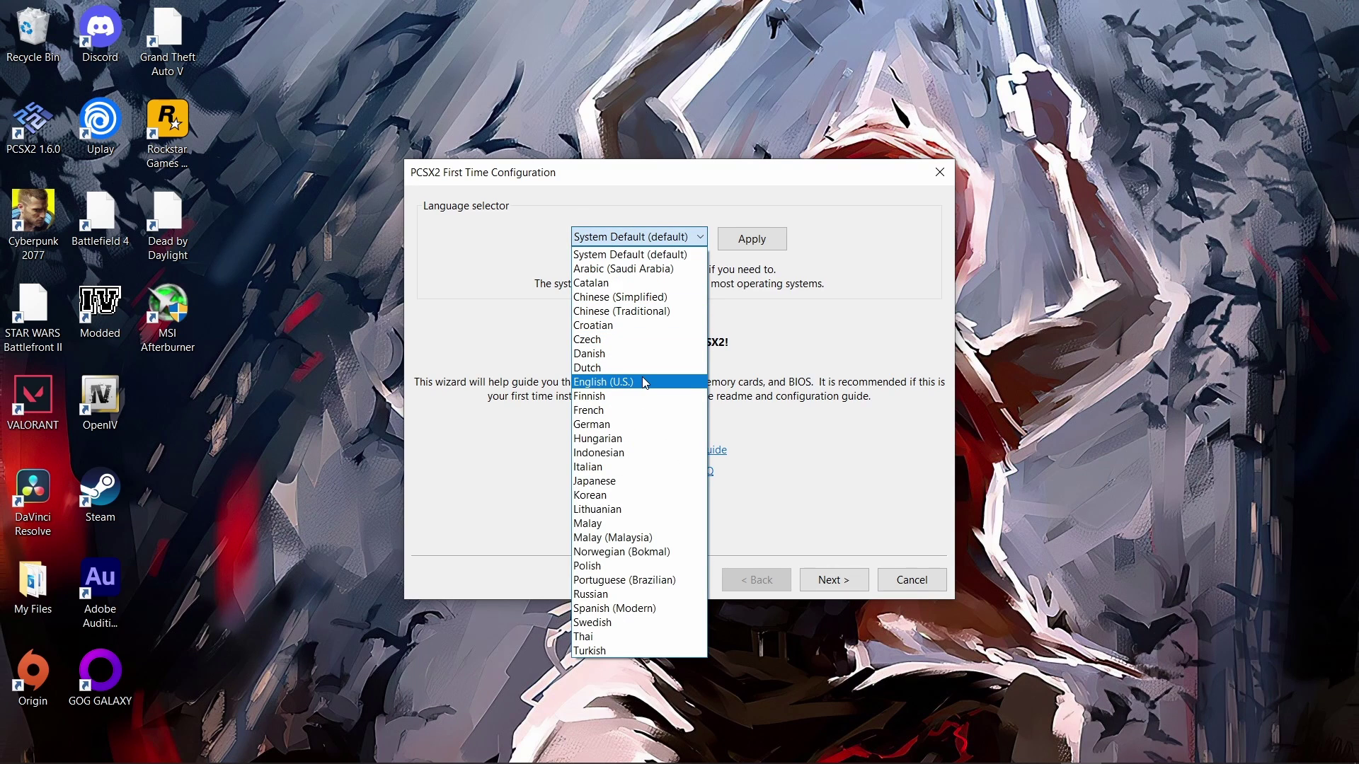
{"action": "left_click", "coordinate": [646, 383]}
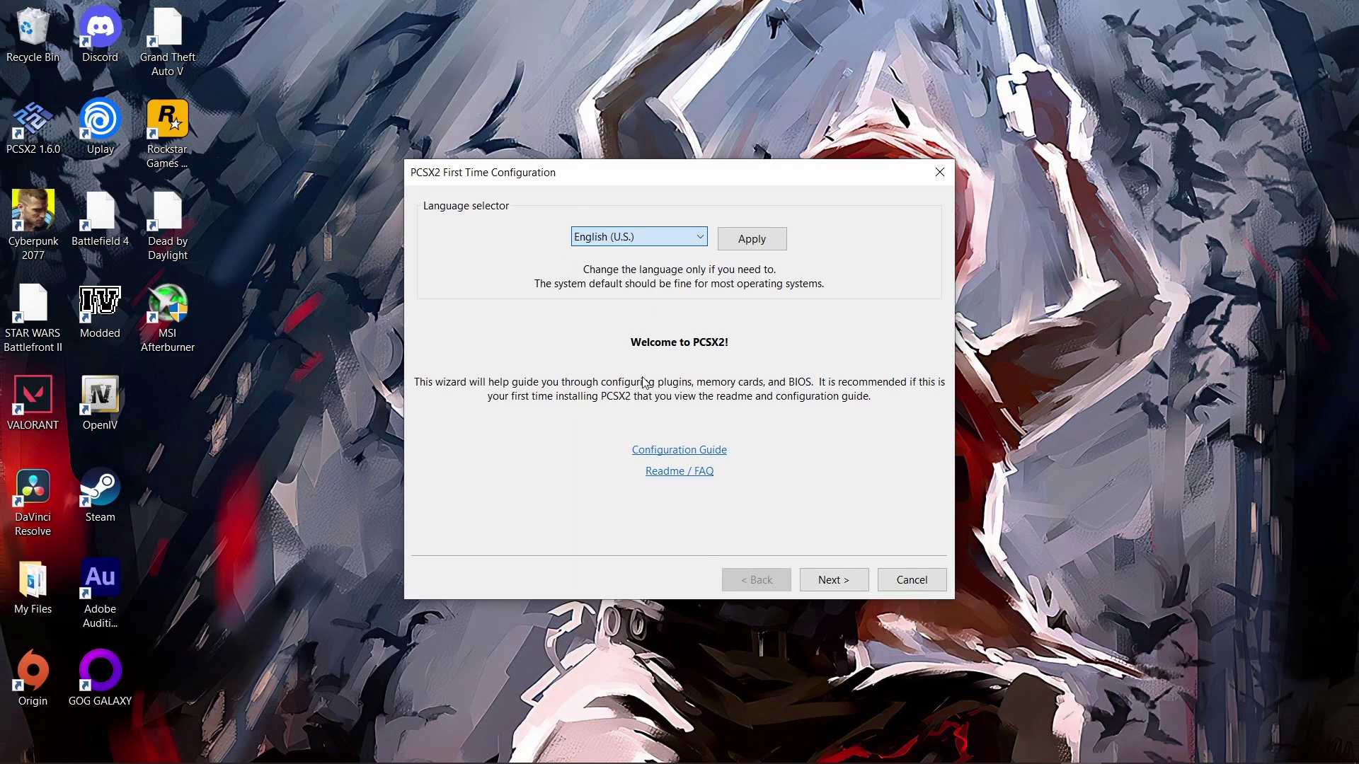
{"action": "left_click", "coordinate": [782, 247]}
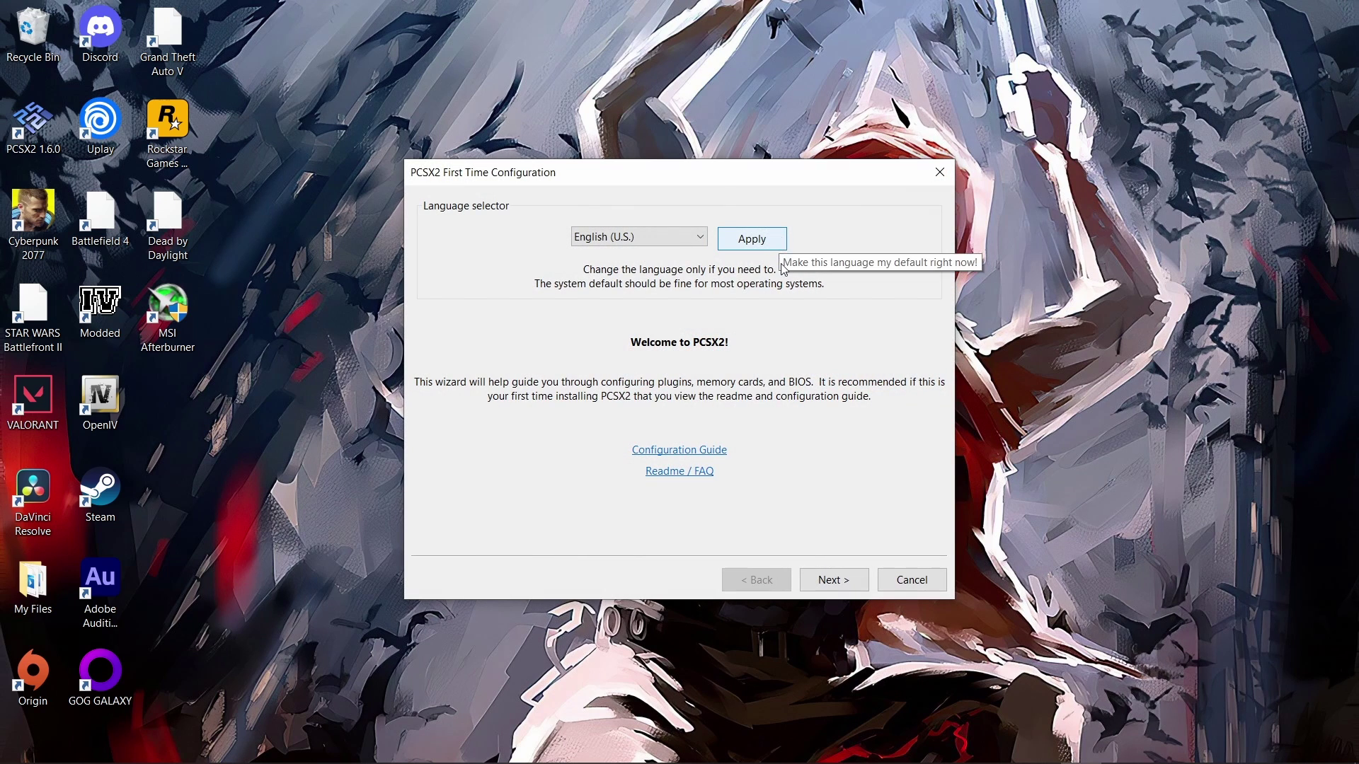
{"action": "left_click", "coordinate": [837, 589]}
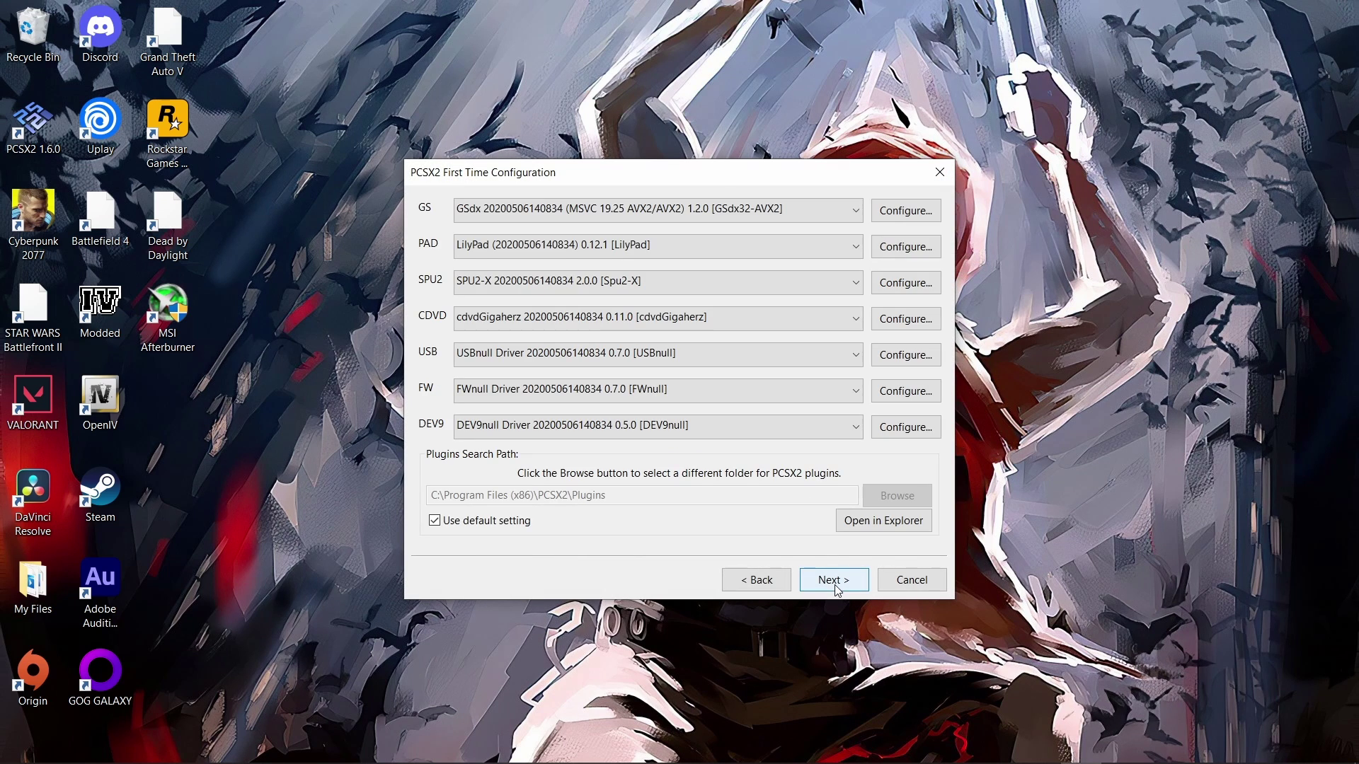
Give GSdx the OpenGL (Hardware) renderer, 3x Native (~1080p) resolution and 4x anisotropic filtering.
{"action": "left_click", "coordinate": [929, 215]}
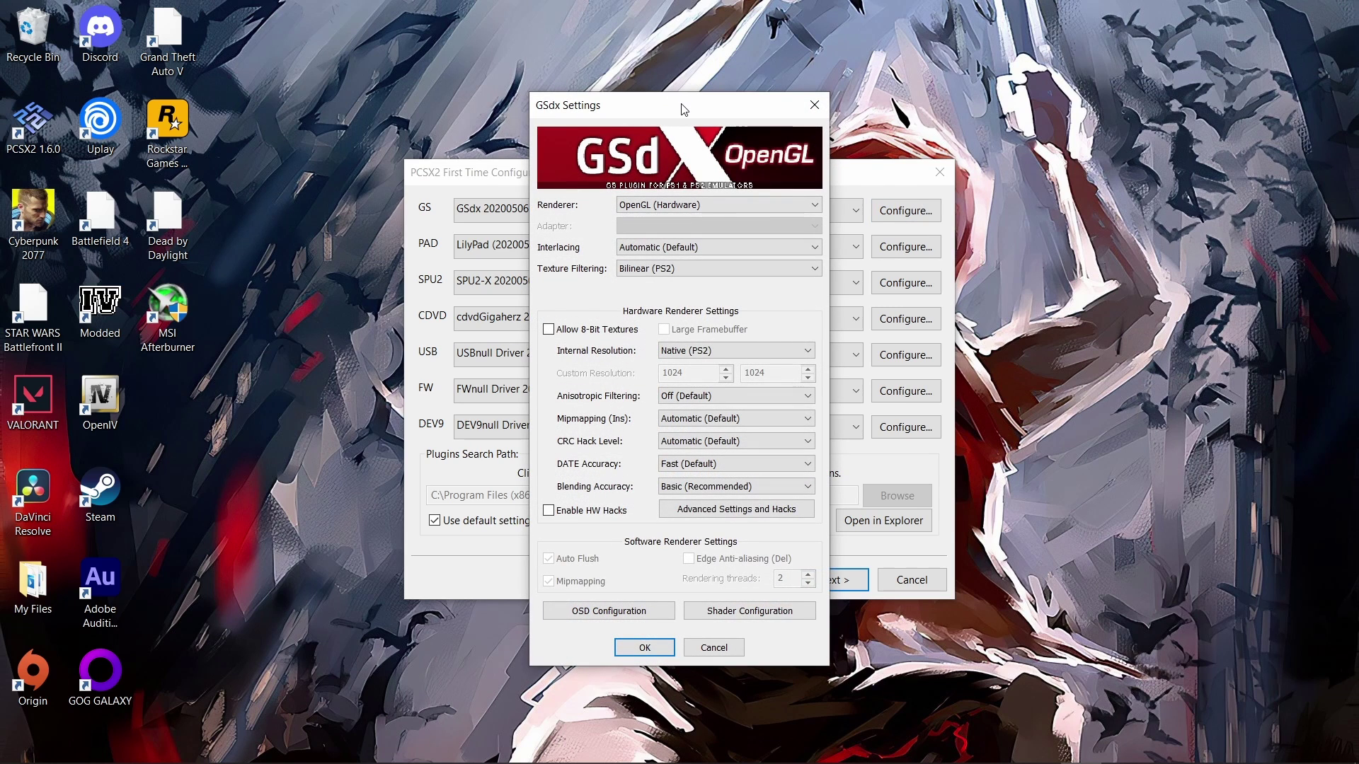
{"action": "left_click_drag", "start_coordinate": [683, 108], "coordinate": [886, 98]}
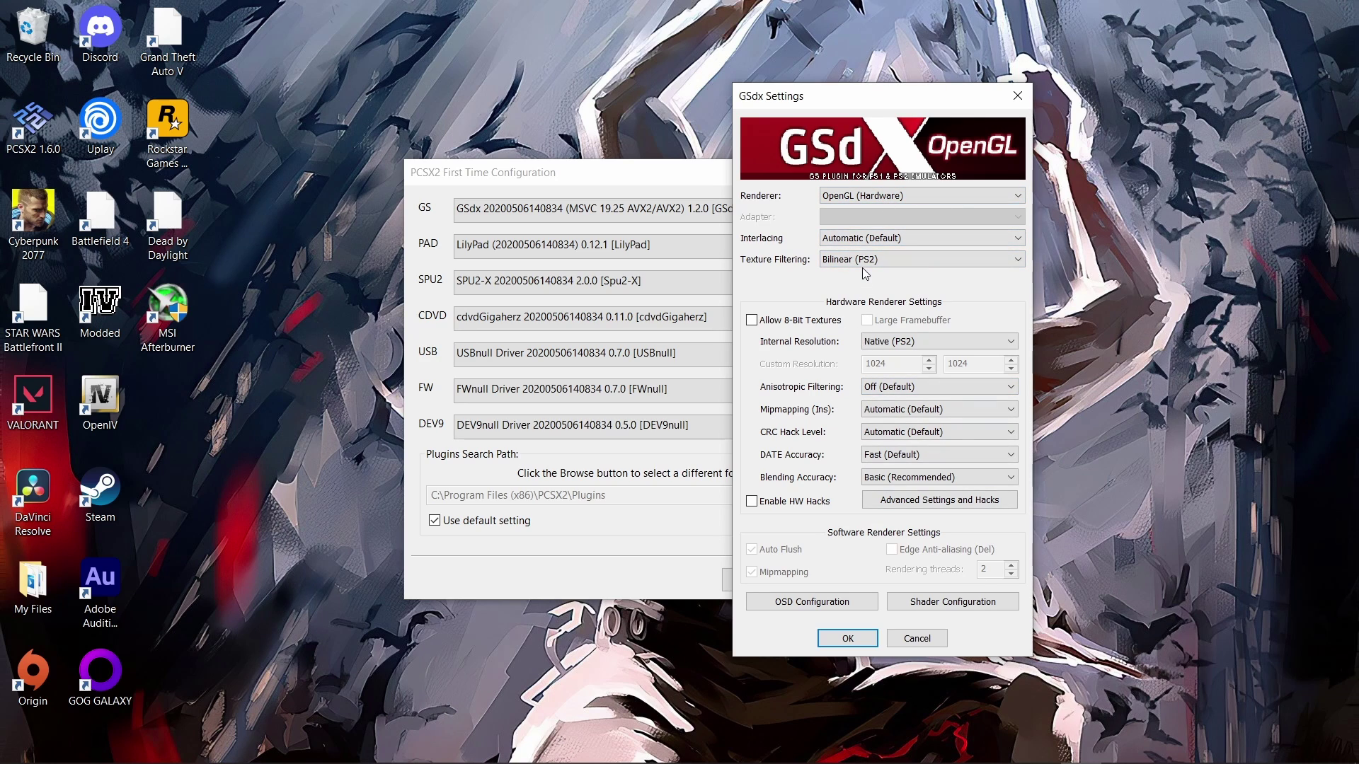
{"action": "left_click", "coordinate": [885, 199]}
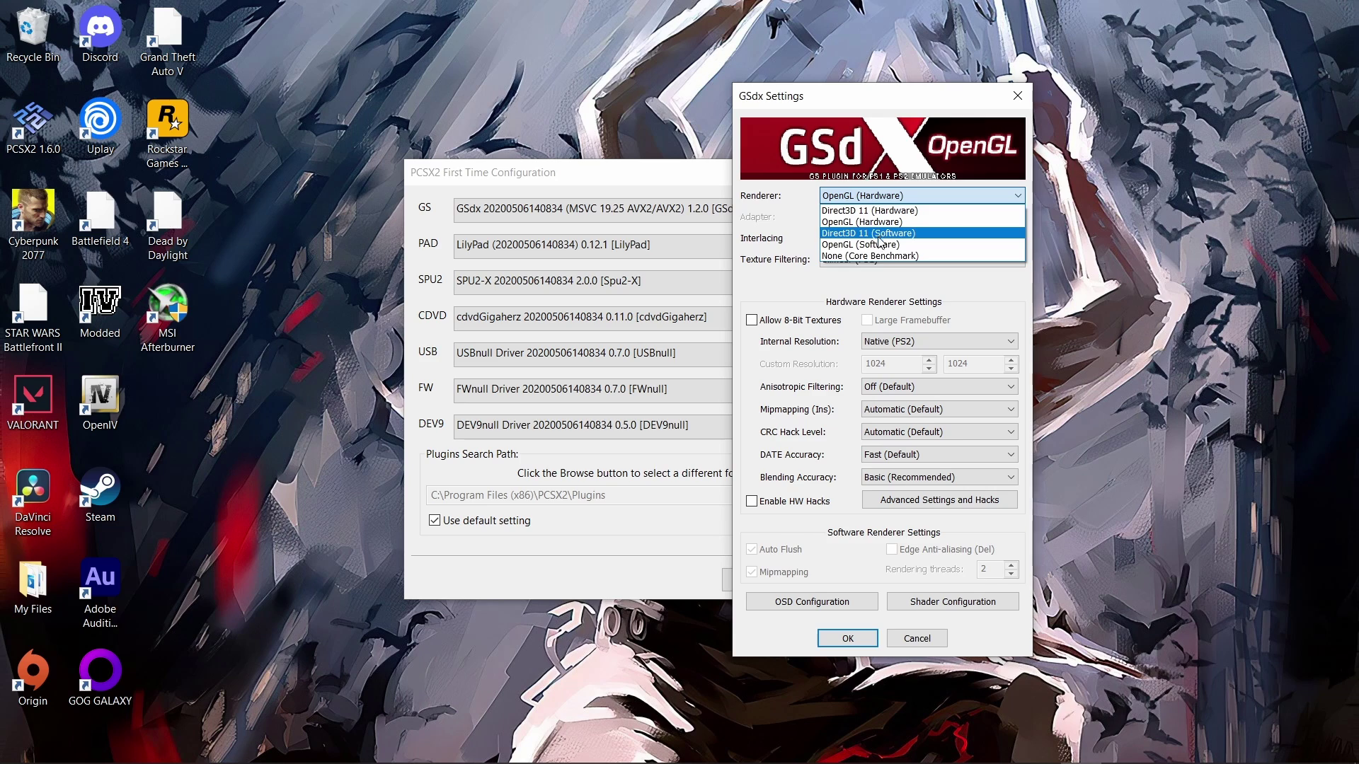
{"action": "left_click", "coordinate": [887, 202]}
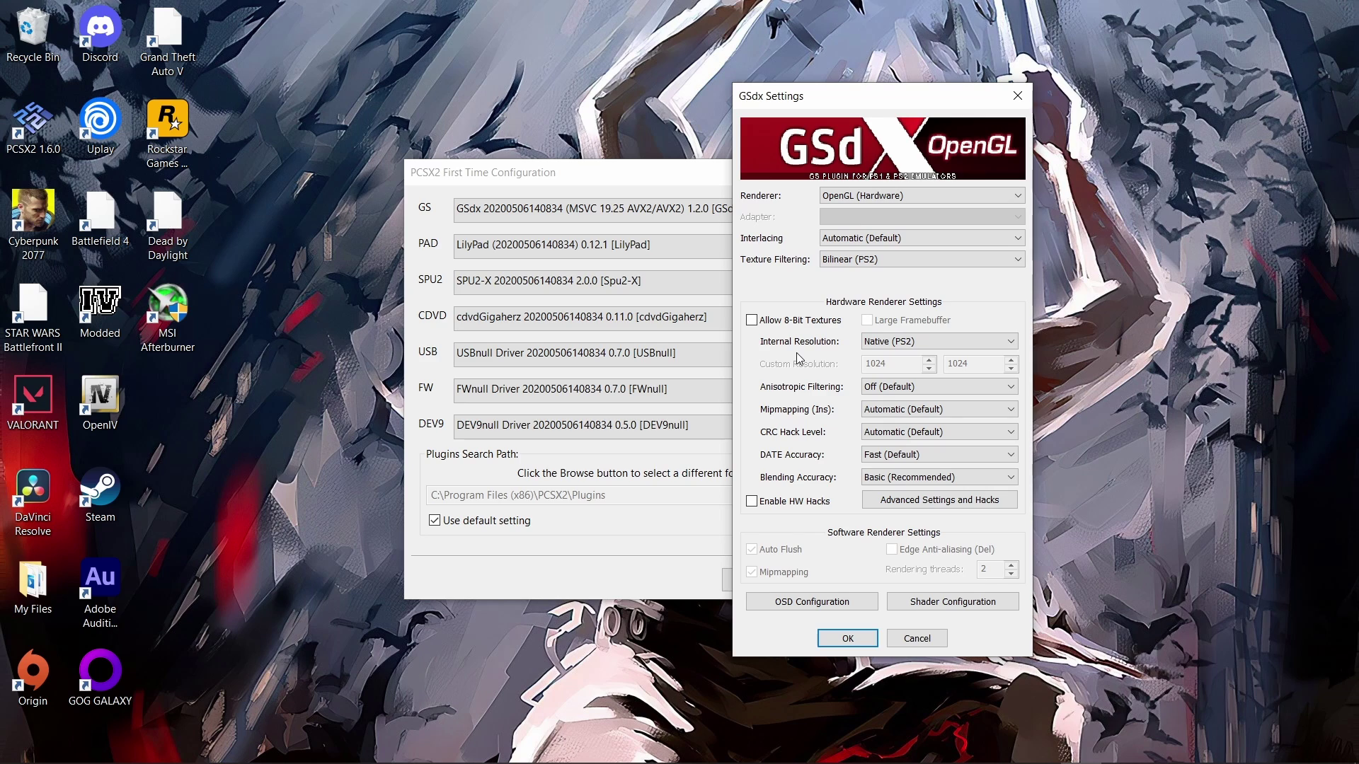
{"action": "left_click", "coordinate": [906, 344]}
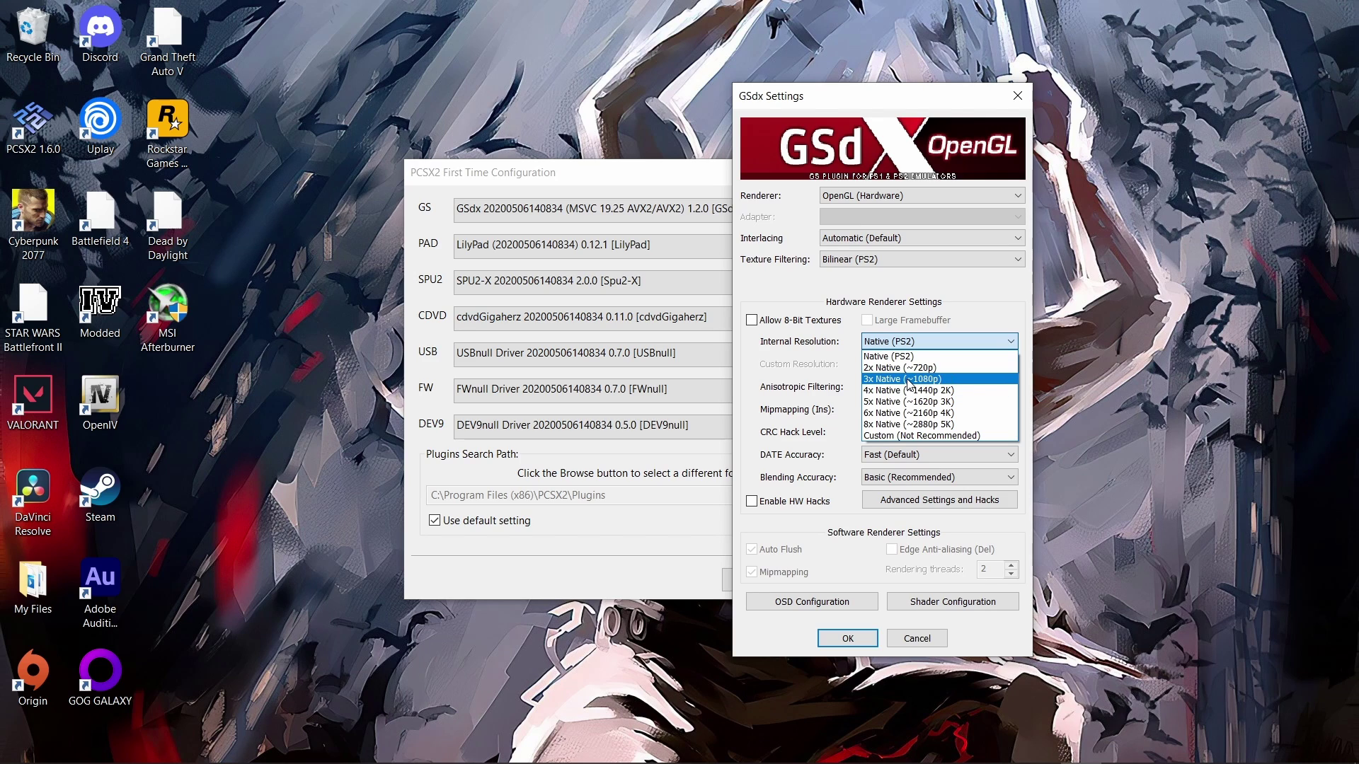
{"action": "left_click", "coordinate": [909, 382]}
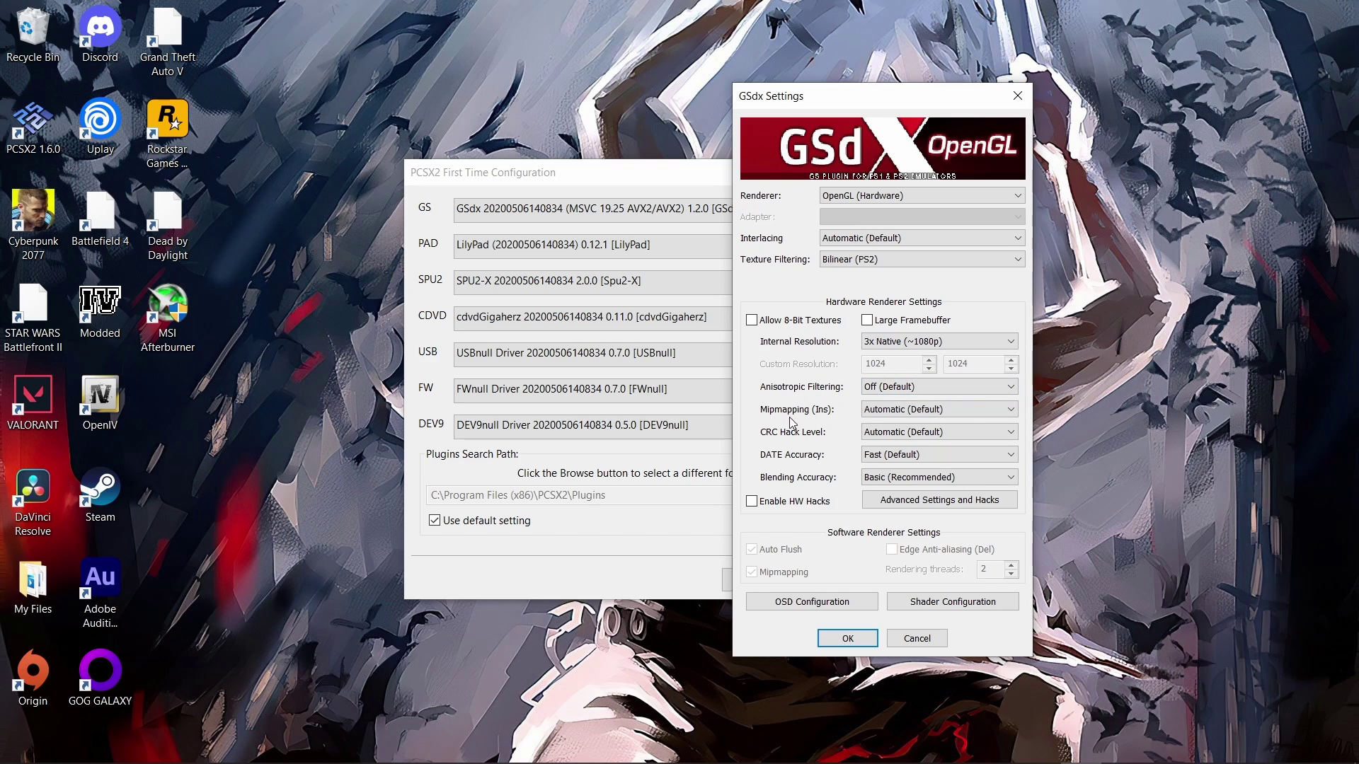
{"action": "left_click", "coordinate": [919, 389]}
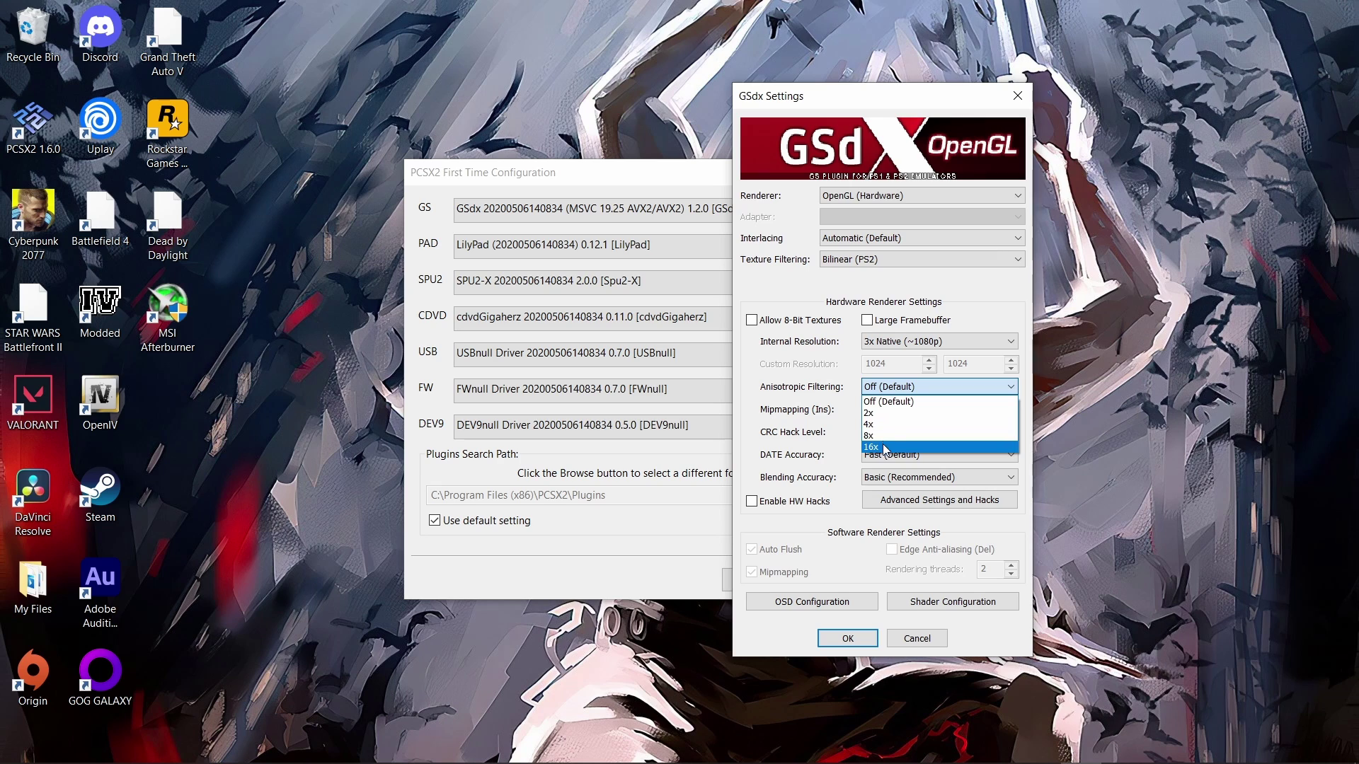
{"action": "left_click", "coordinate": [895, 426]}
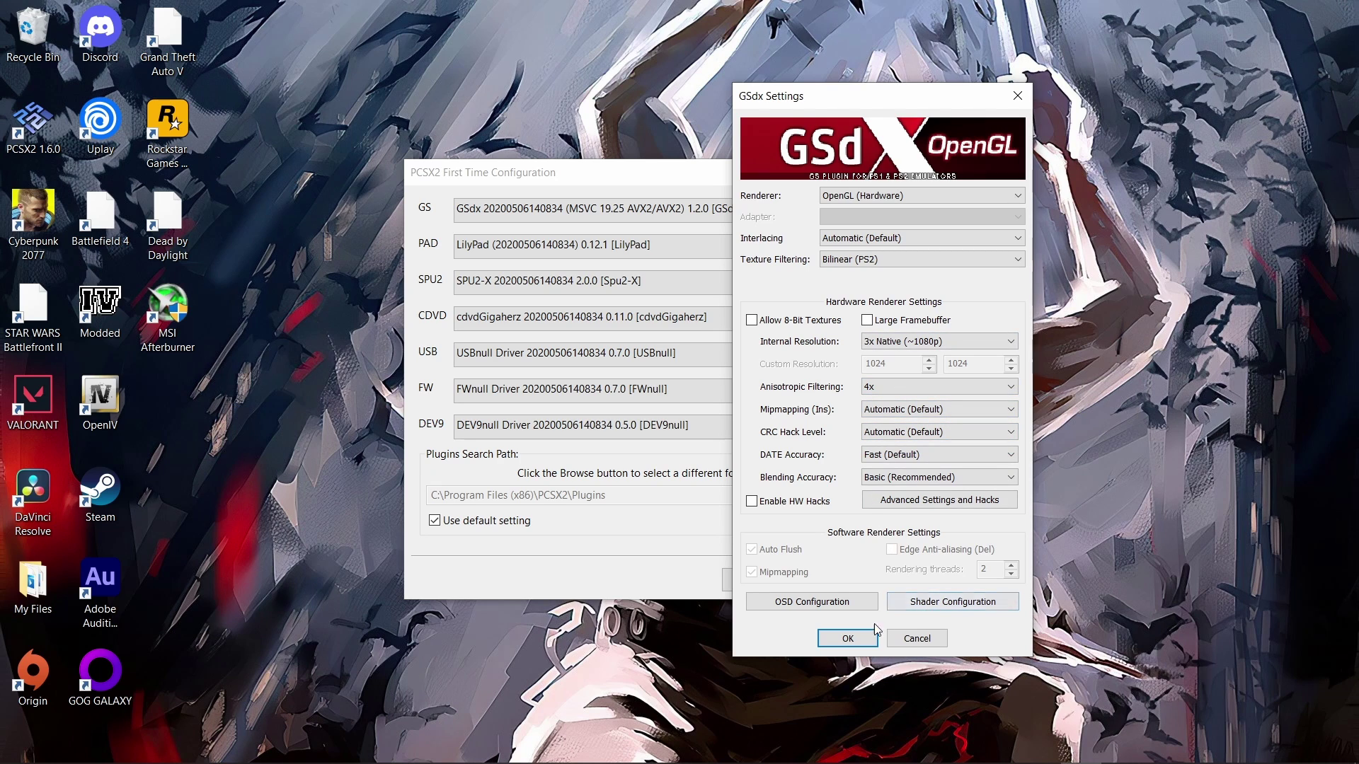
{"action": "left_click", "coordinate": [848, 638]}
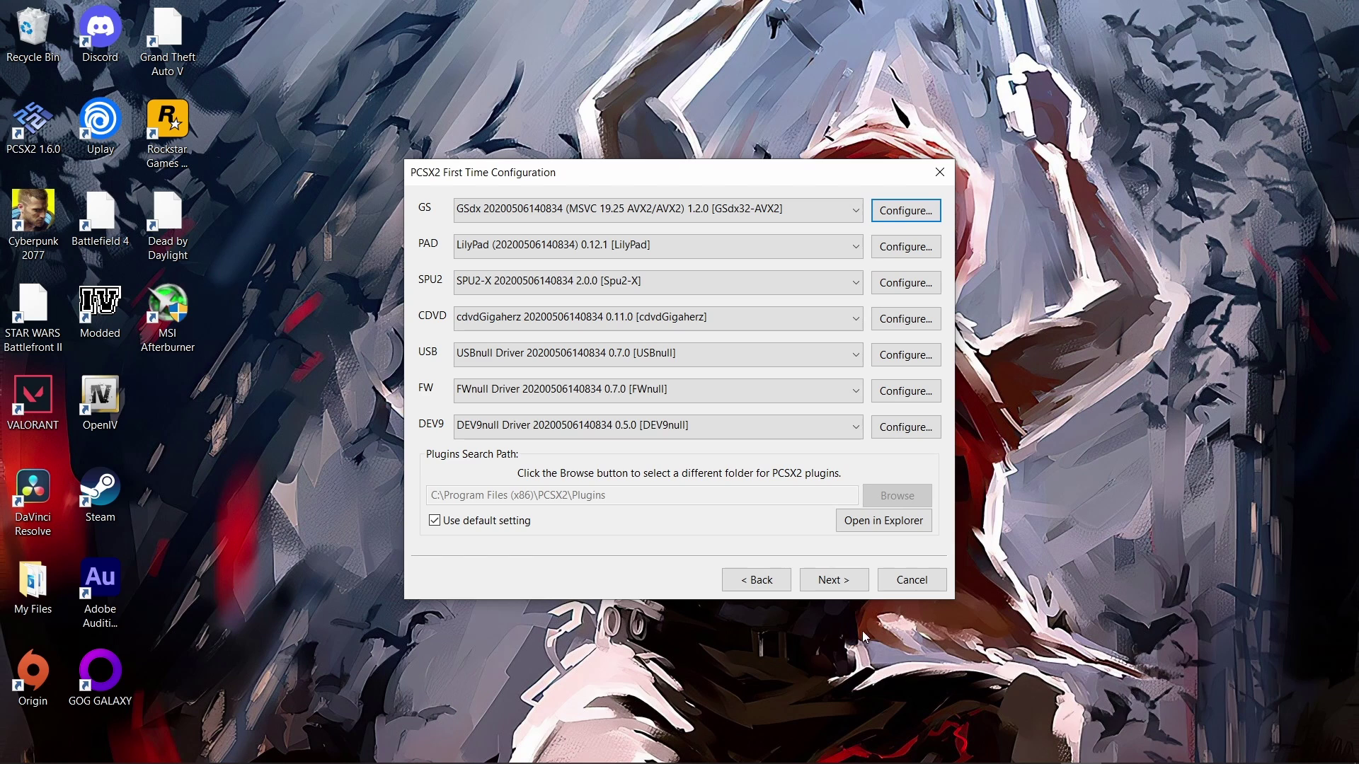
Bind LilyPad Pad 1's Triangle and Square to gamepad inputs, then apply and close.
{"action": "left_click", "coordinate": [897, 247]}
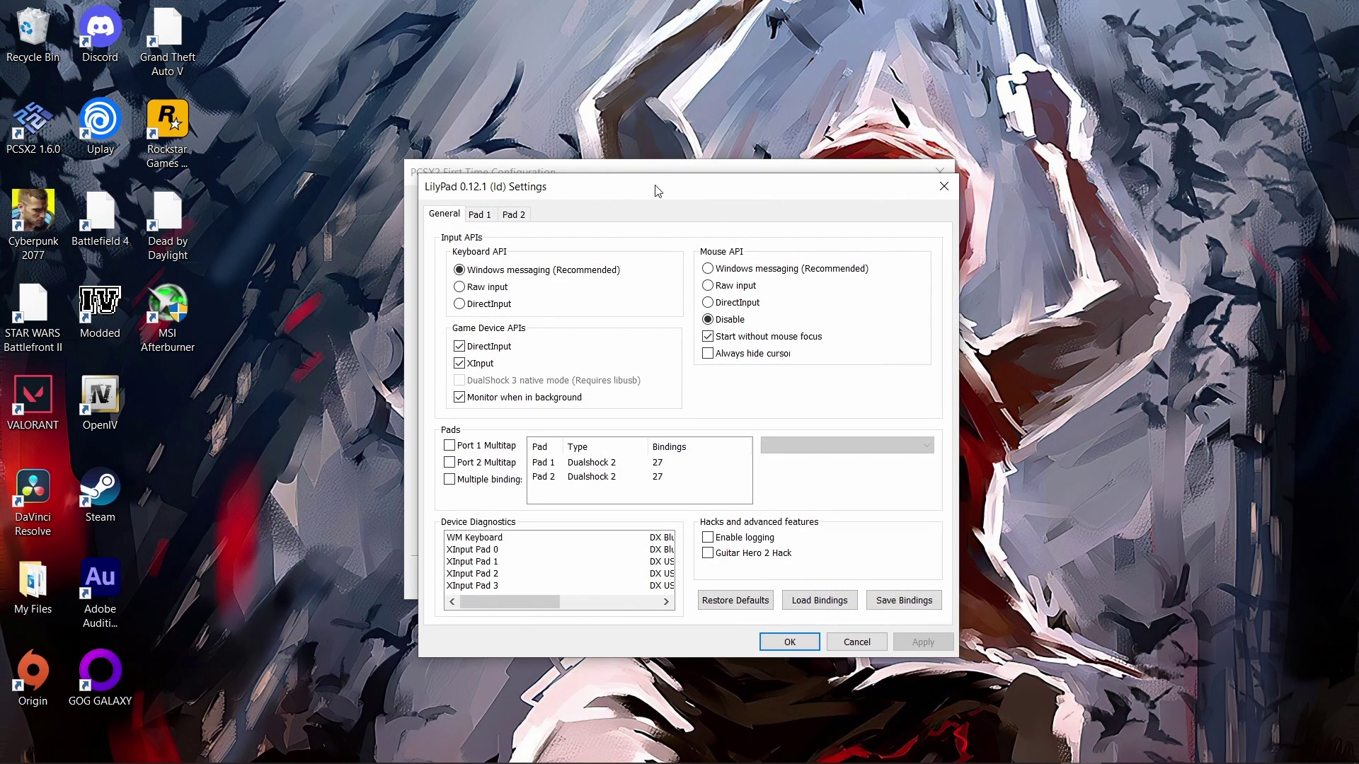
{"action": "left_click_drag", "start_coordinate": [657, 191], "coordinate": [771, 192]}
{"action": "left_click", "coordinate": [600, 215]}
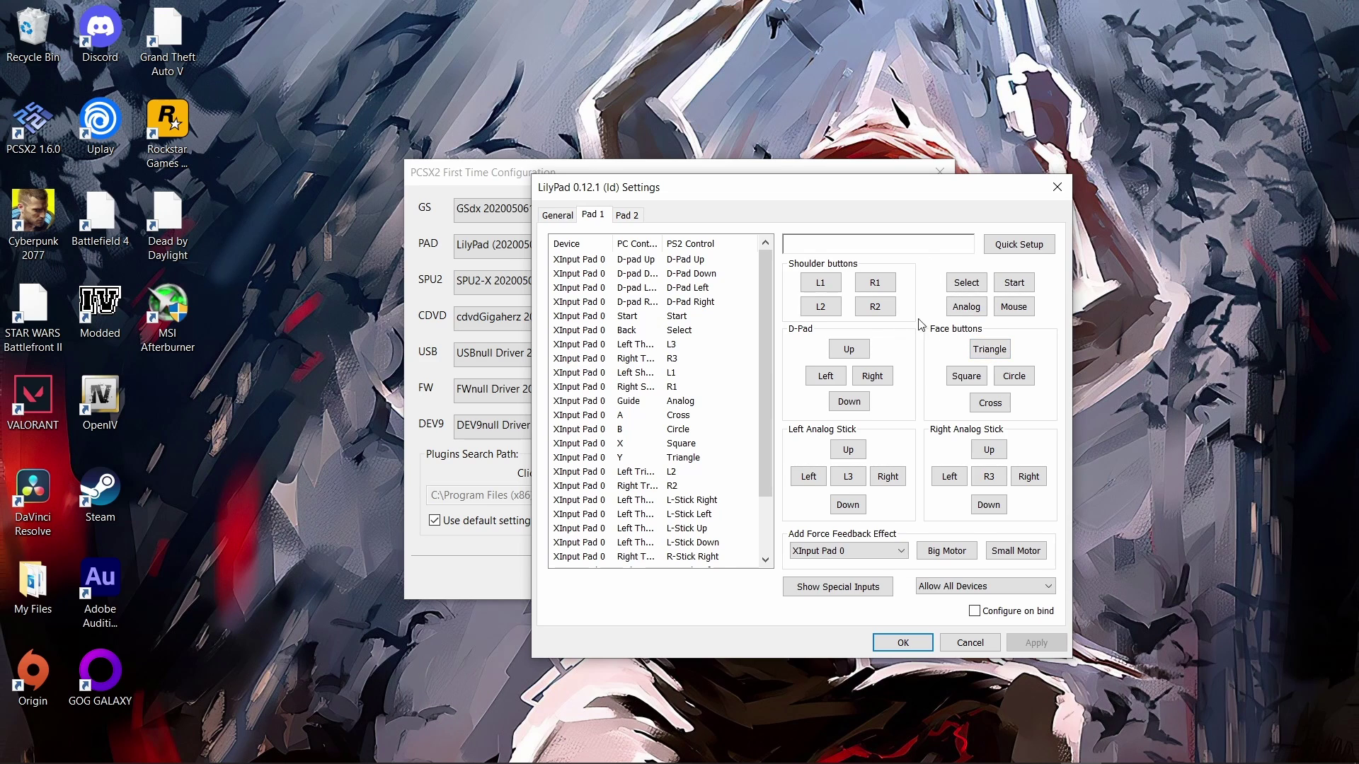
{"action": "left_click", "coordinate": [992, 348]}
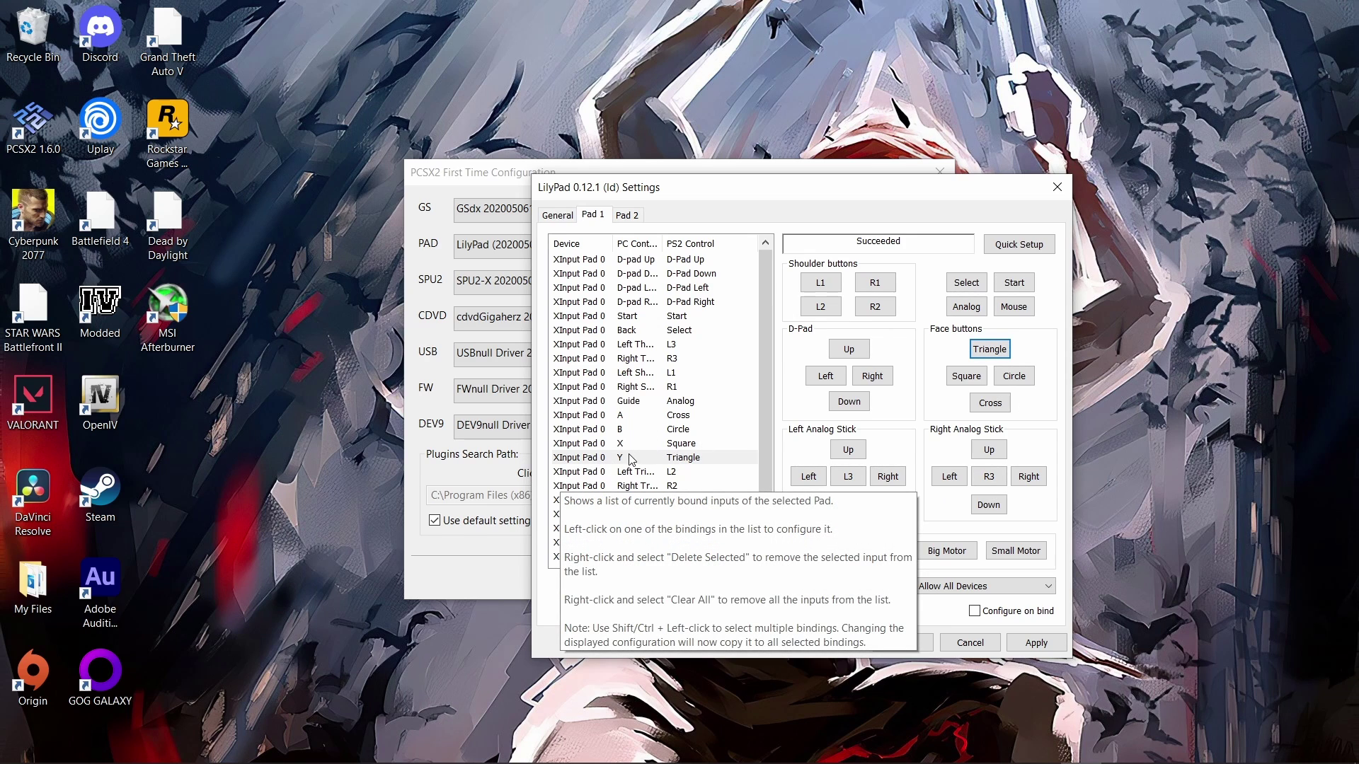
{"action": "left_click", "coordinate": [964, 382]}
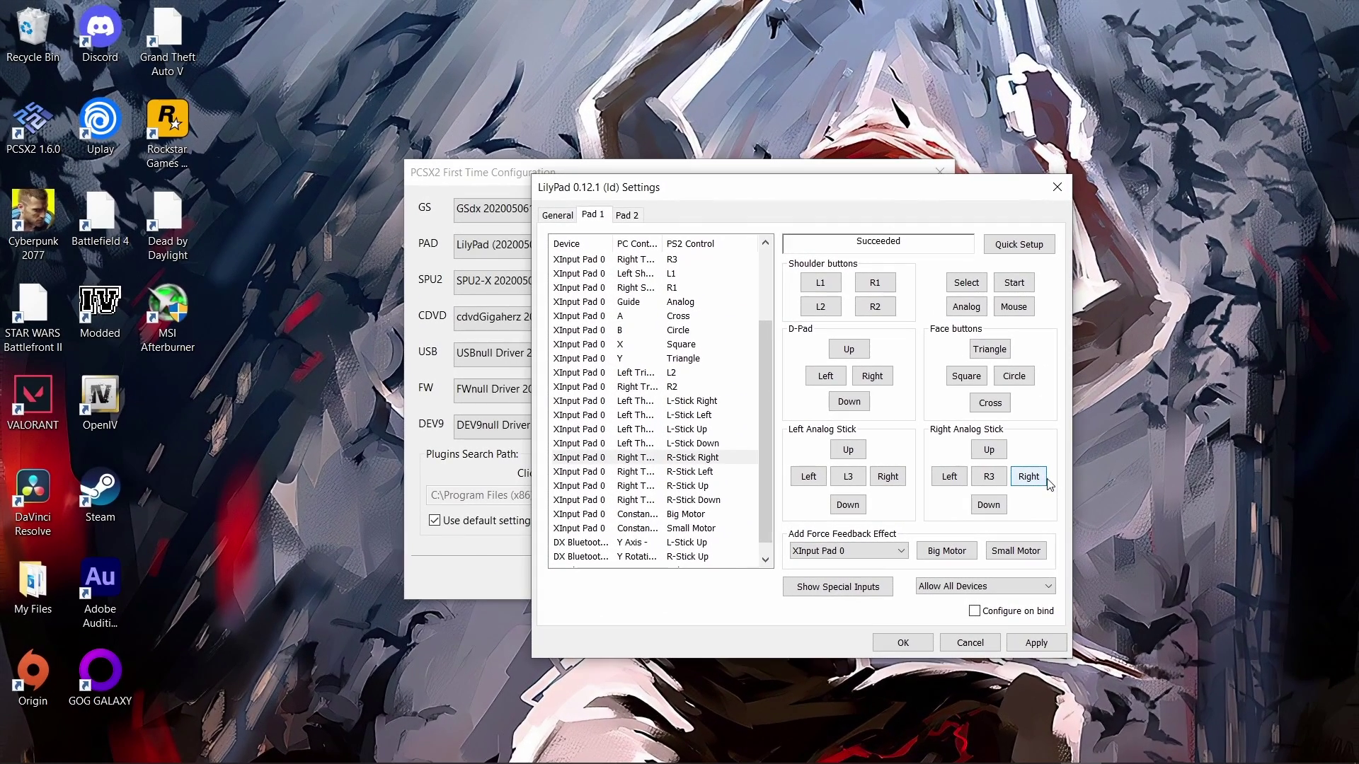
{"action": "left_click", "coordinate": [1036, 643]}
{"action": "left_click", "coordinate": [915, 641]}
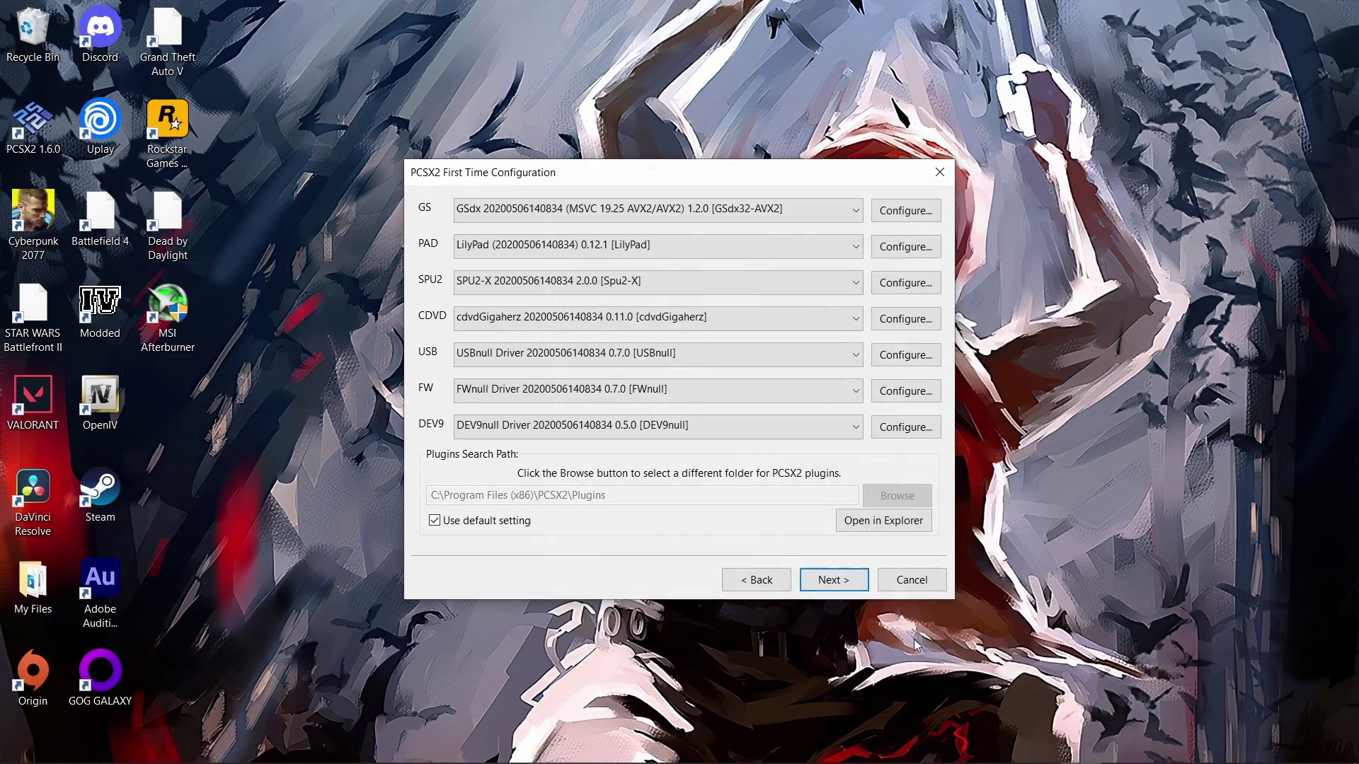
Advance to the BIOS page and drag ps2_bios.zip from Chrome's downloads onto the desktop.
{"action": "left_click", "coordinate": [854, 582]}
{"action": "mouse_move", "coordinate": [835, 761]}
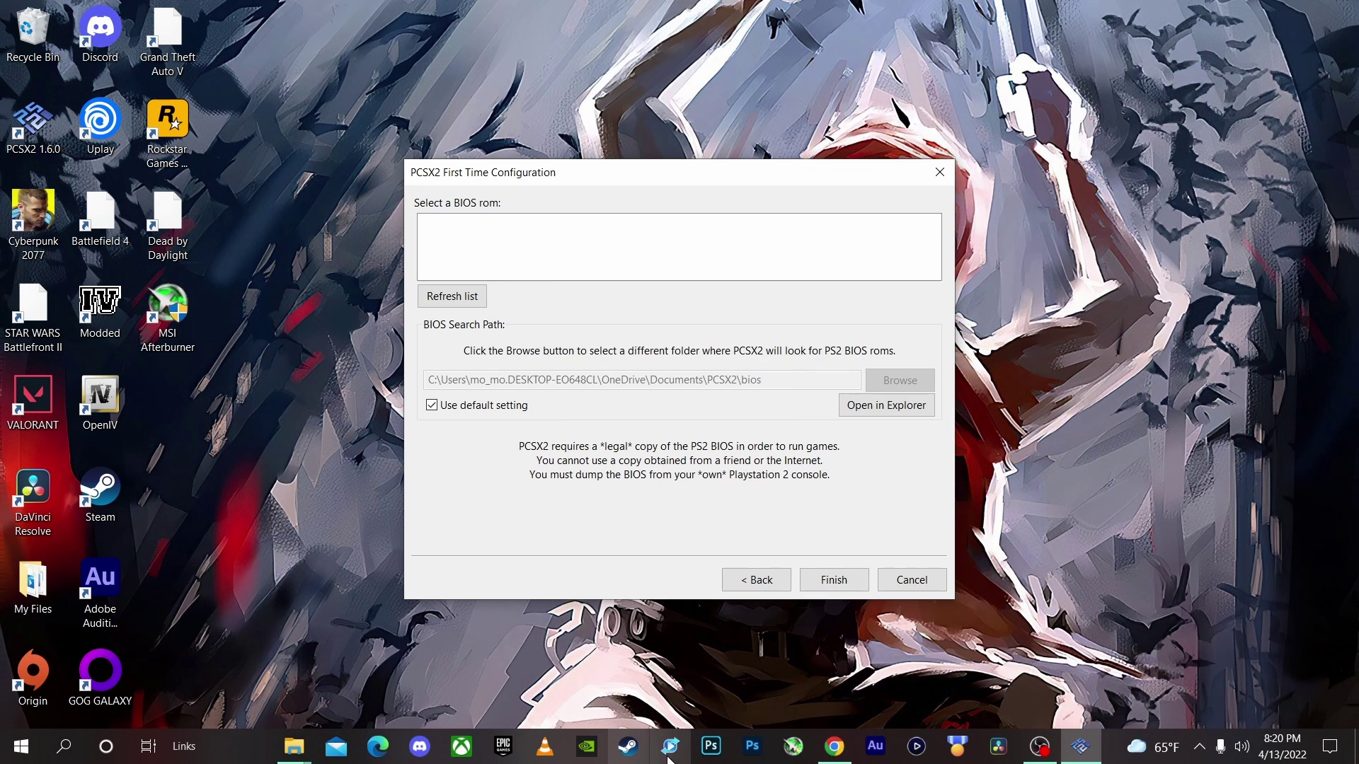
{"action": "left_click", "coordinate": [836, 760]}
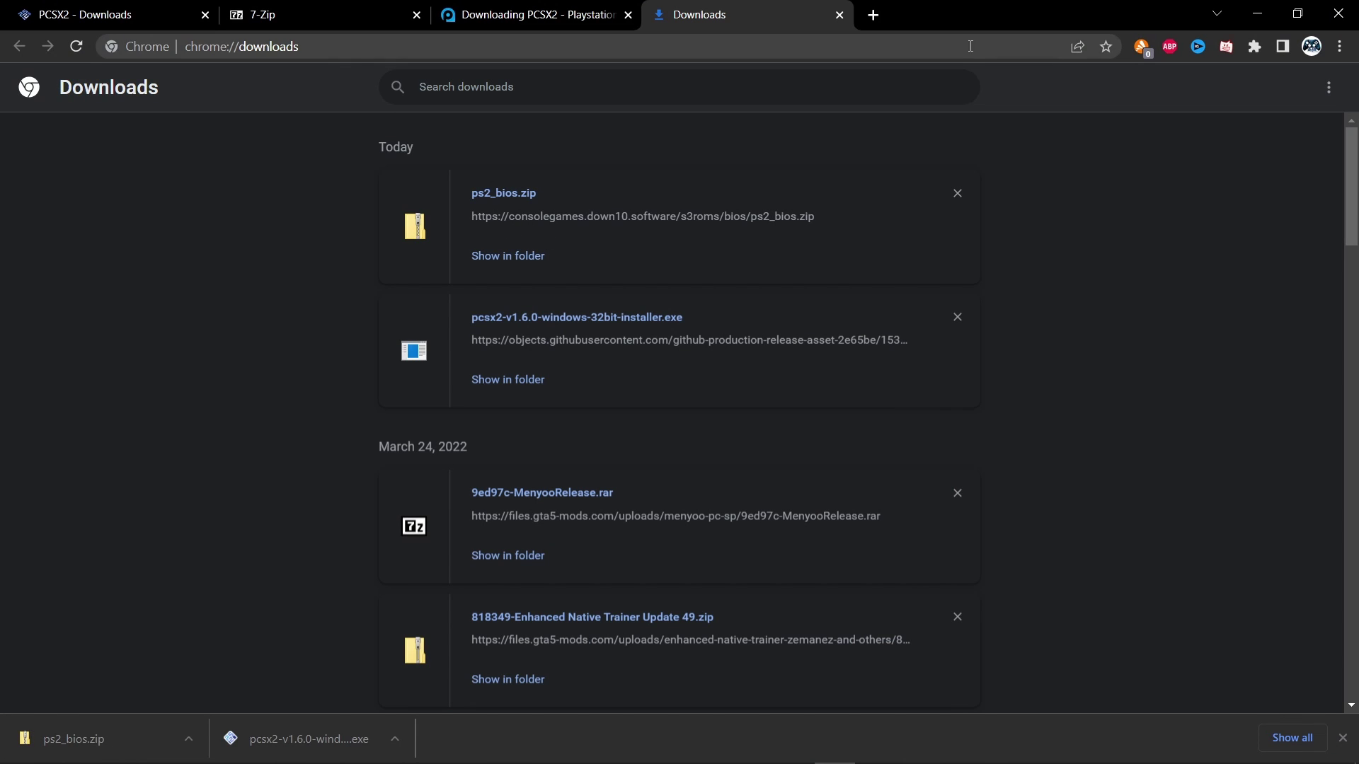
{"action": "double_click", "coordinate": [988, 21]}
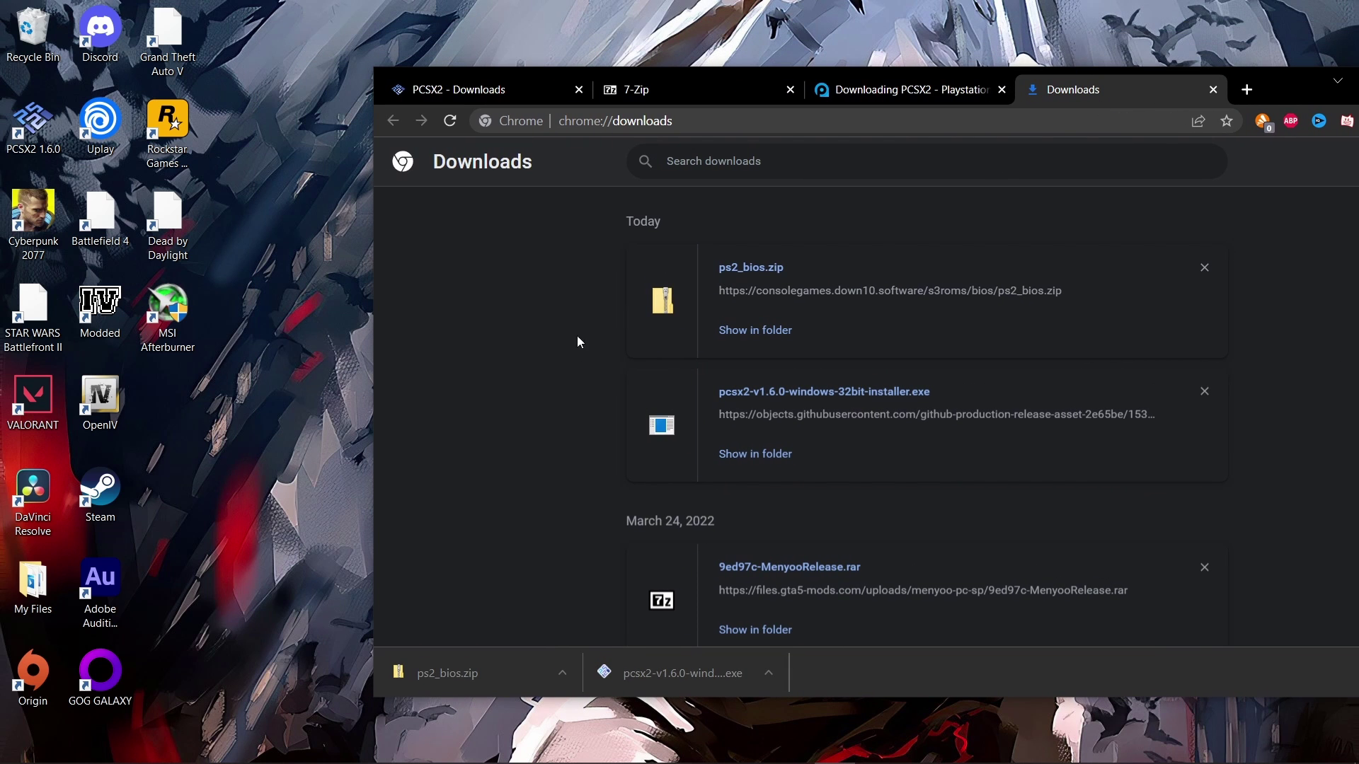
{"action": "left_click_drag", "start_coordinate": [647, 309], "coordinate": [315, 470]}
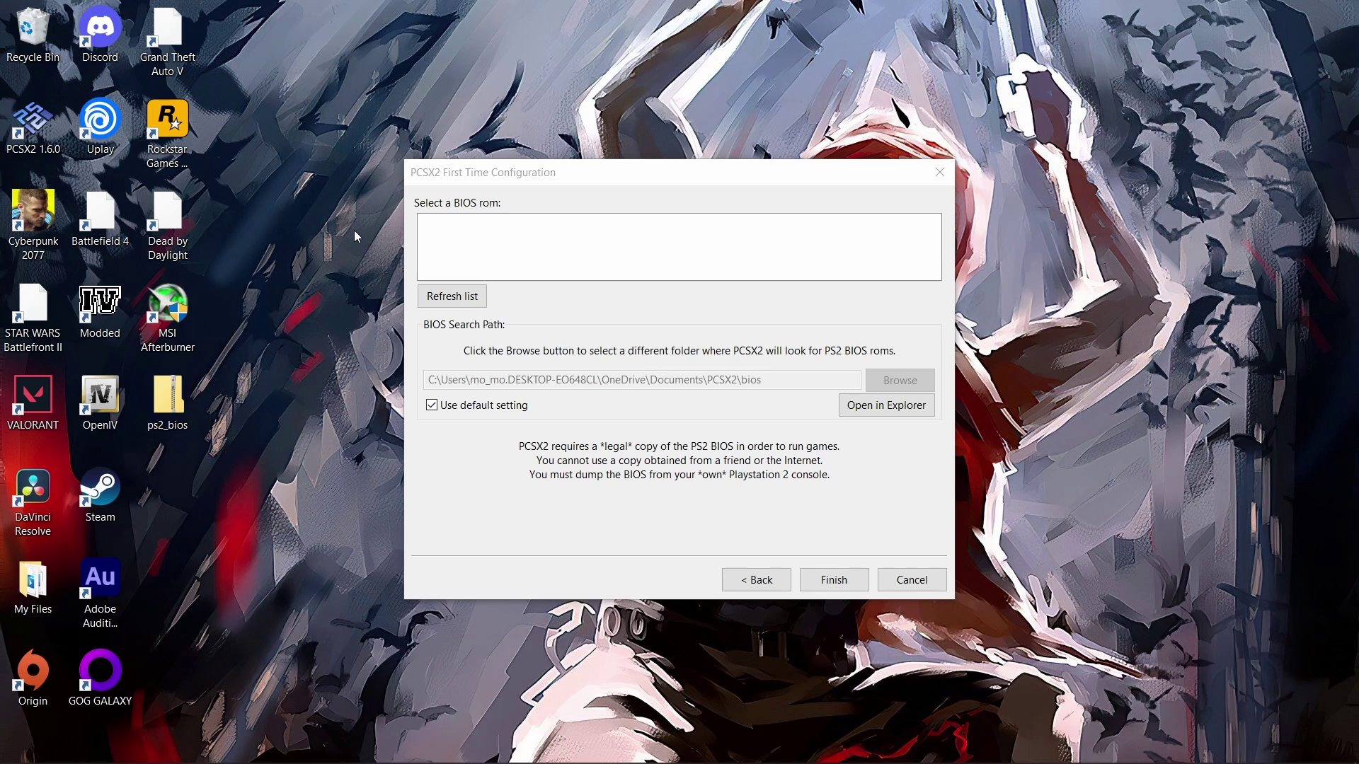
{"action": "right_click", "coordinate": [355, 234]}
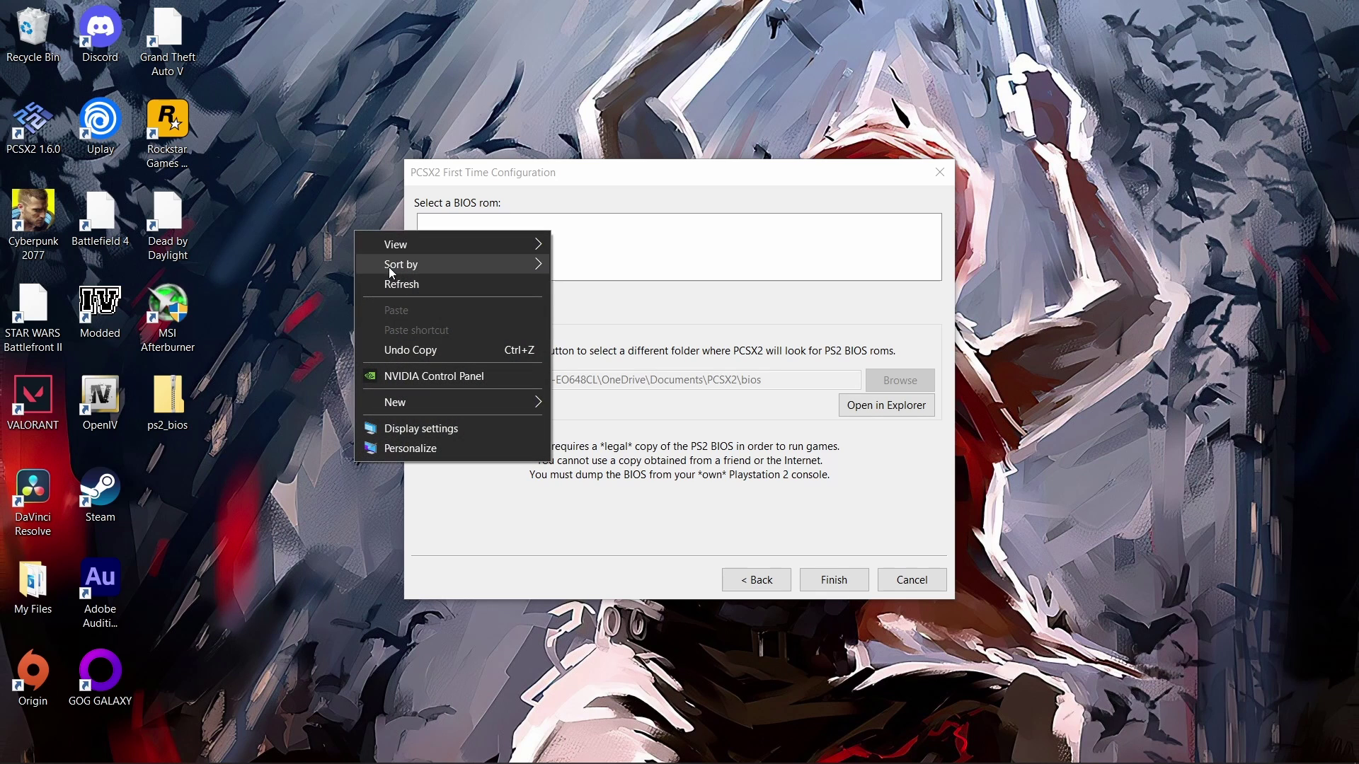
Create a desktop folder named bios, move the ps2_bios zip into it, and open it.
{"action": "mouse_move", "coordinate": [453, 401]}
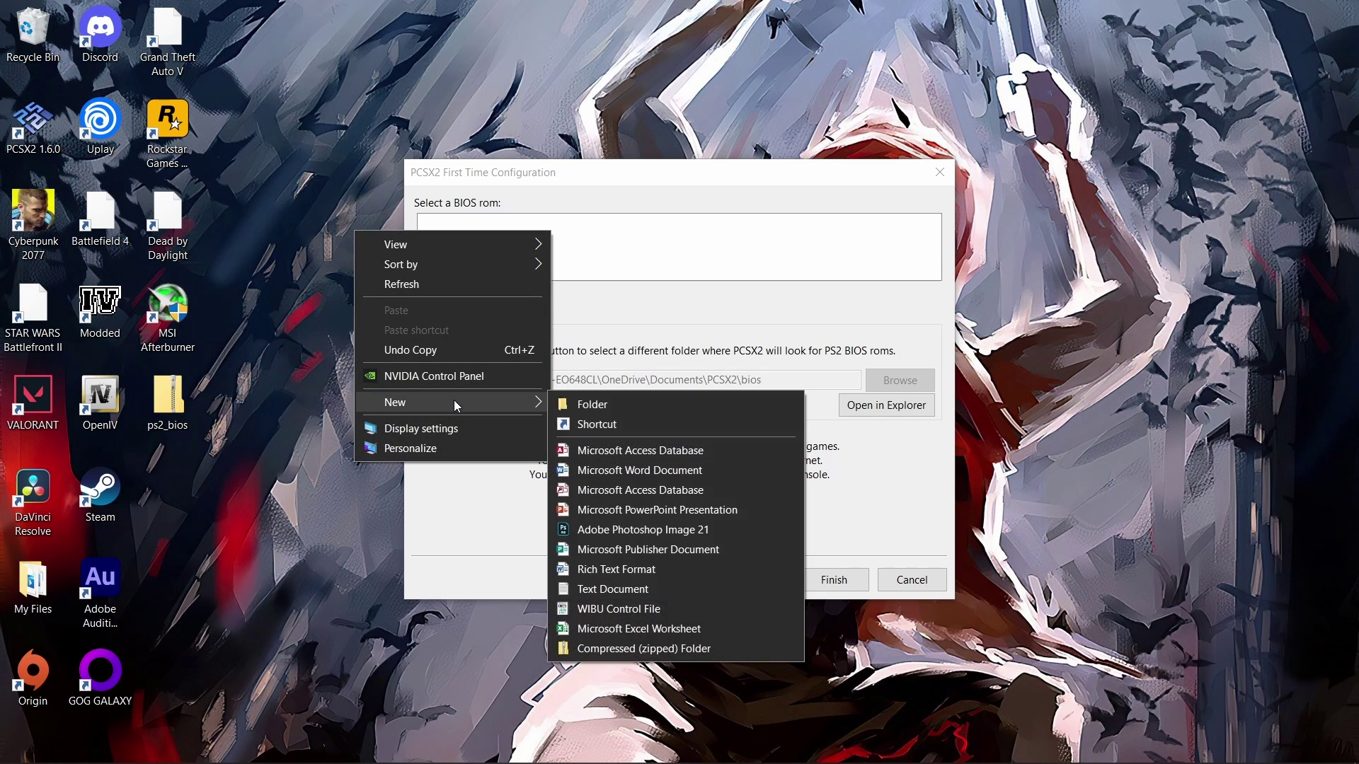
{"action": "left_click", "coordinate": [606, 405]}
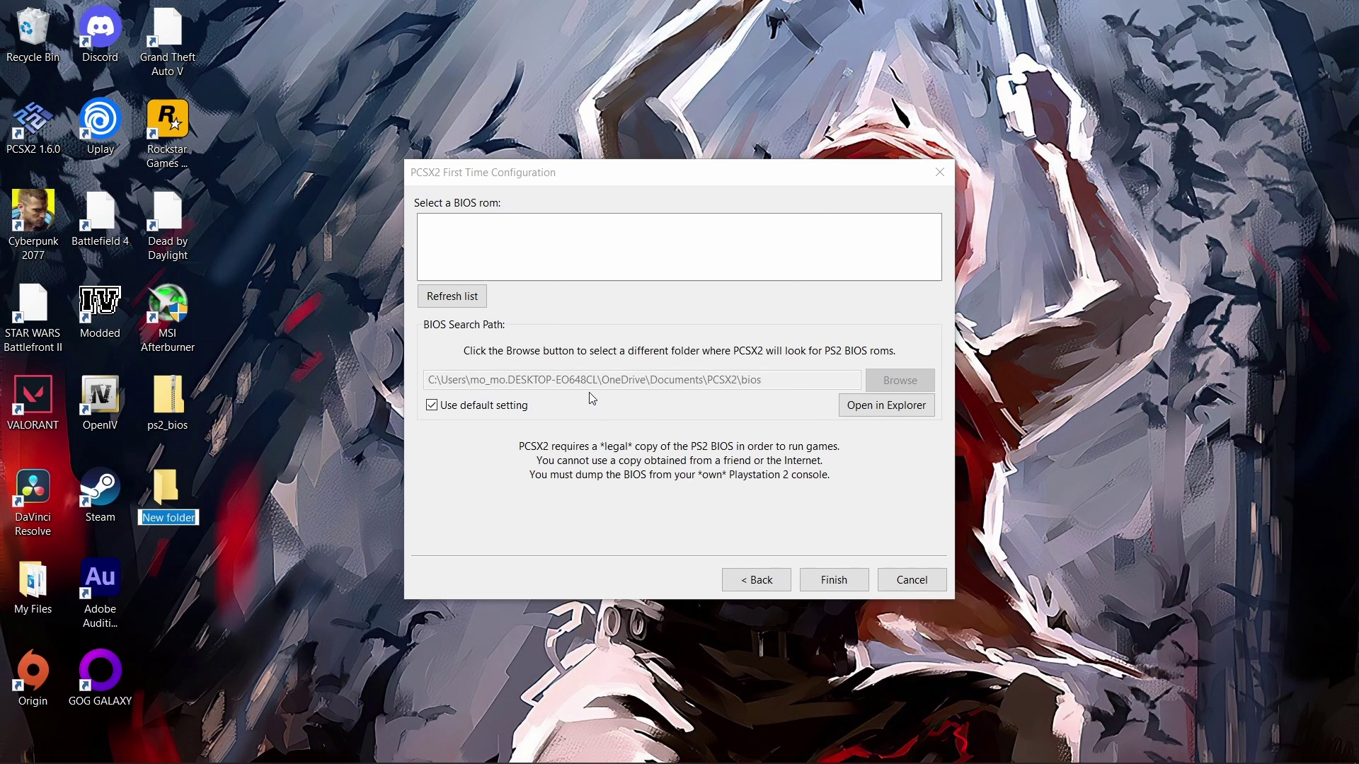
{"action": "type", "text": "bios"}
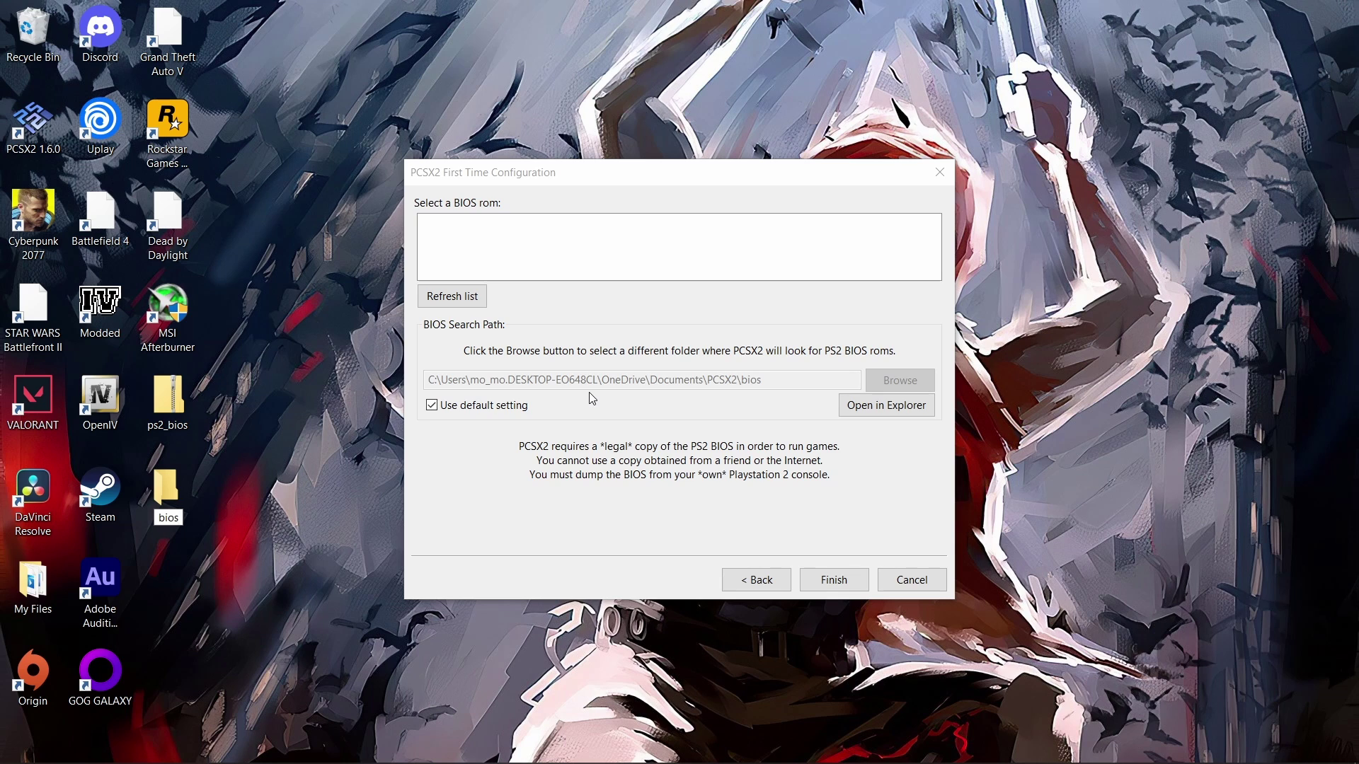
{"action": "key", "text": "Return"}
{"action": "left_click_drag", "start_coordinate": [169, 400], "coordinate": [177, 496]}
{"action": "double_click", "coordinate": [172, 419]}
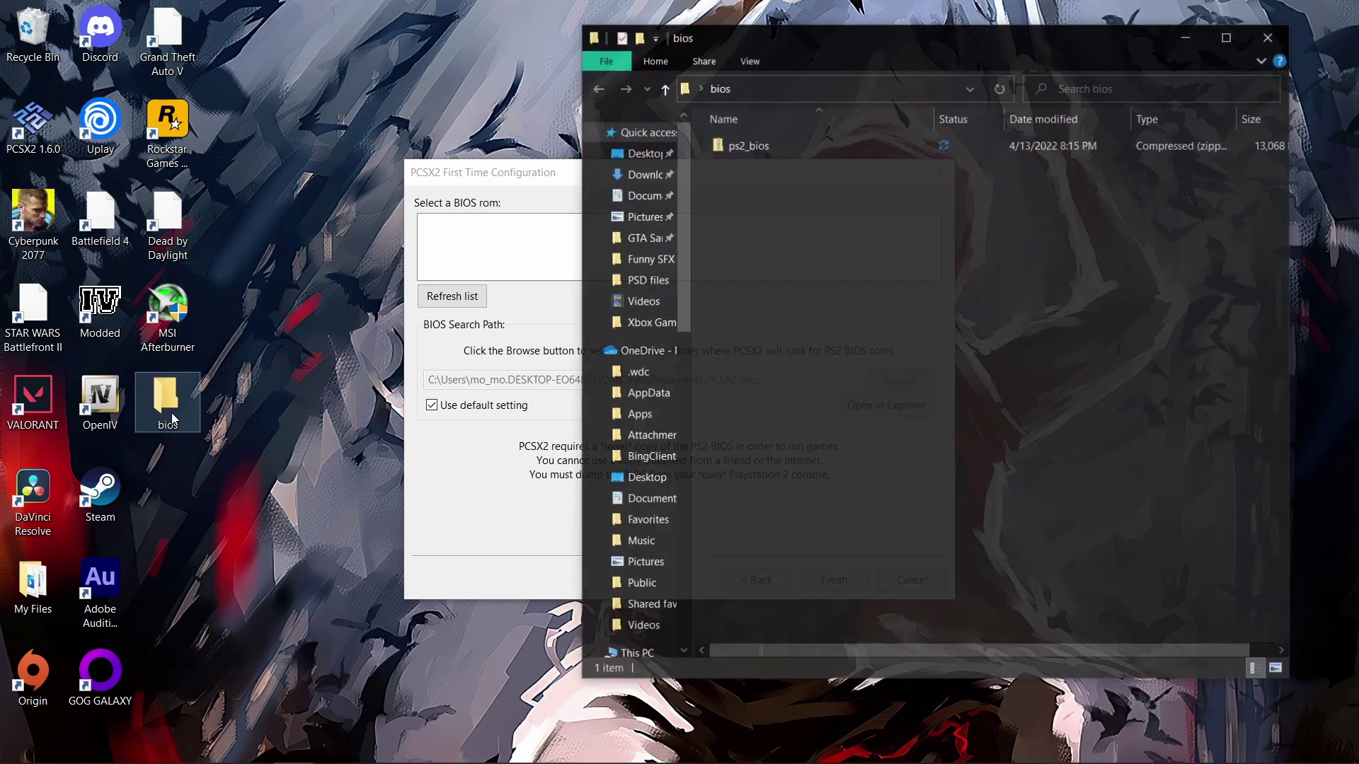
Extract ps2_bios.zip here with 7-Zip and minimize Explorer.
{"action": "left_click", "coordinate": [822, 141]}
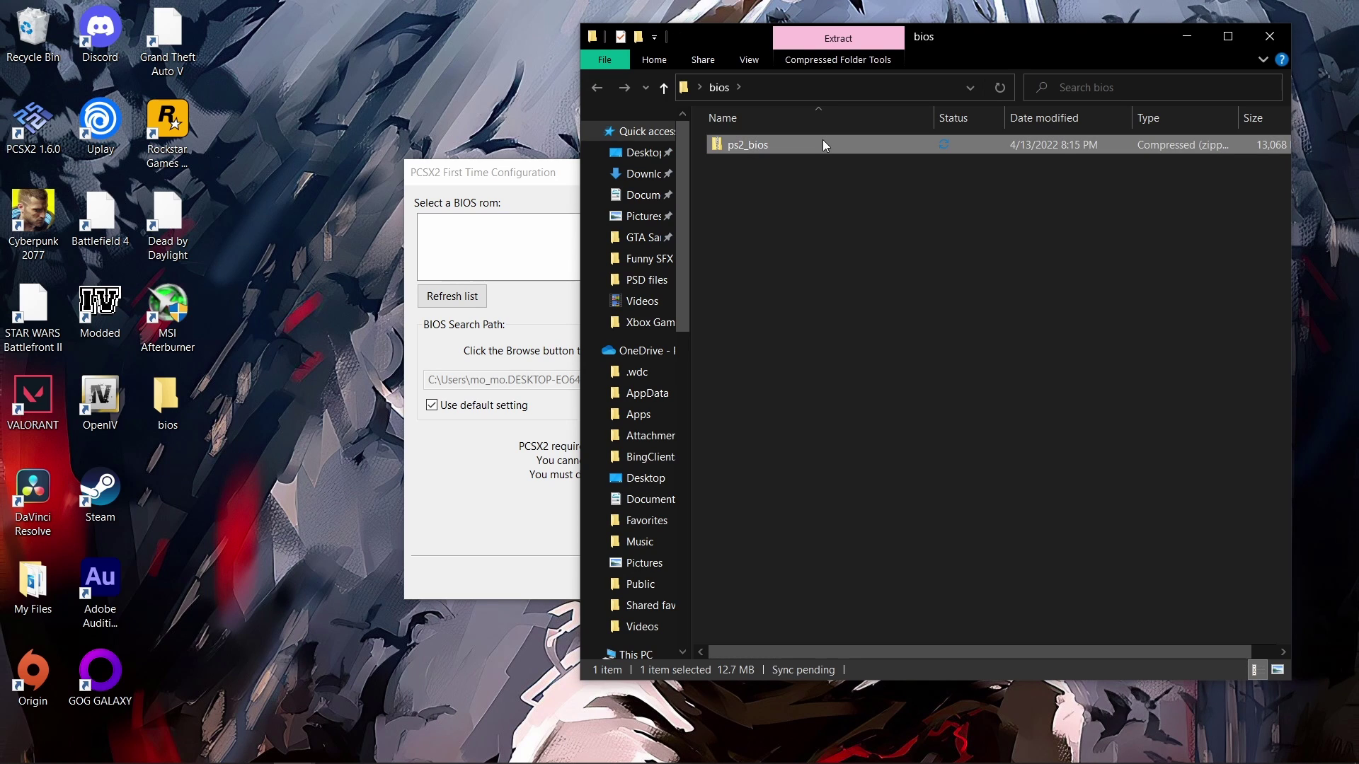
{"action": "right_click", "coordinate": [822, 145]}
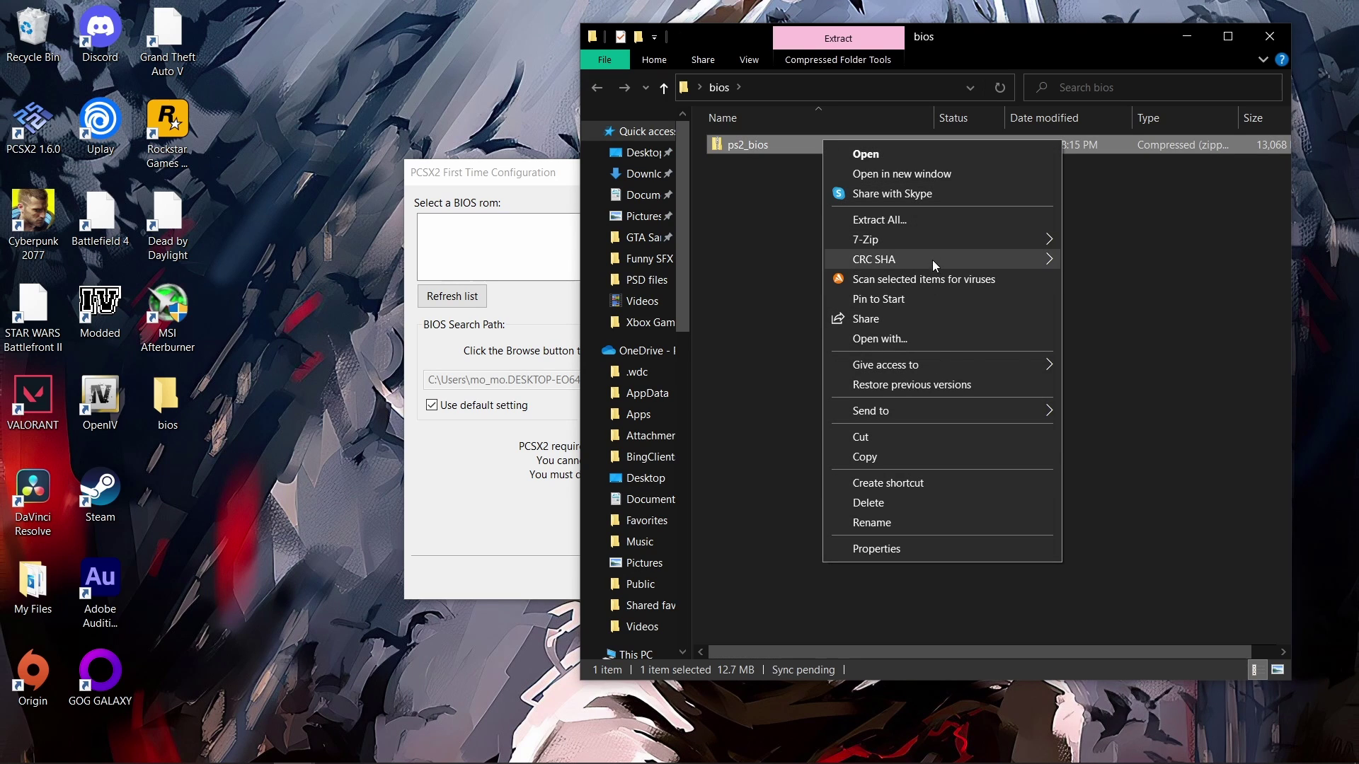
{"action": "mouse_move", "coordinate": [929, 234]}
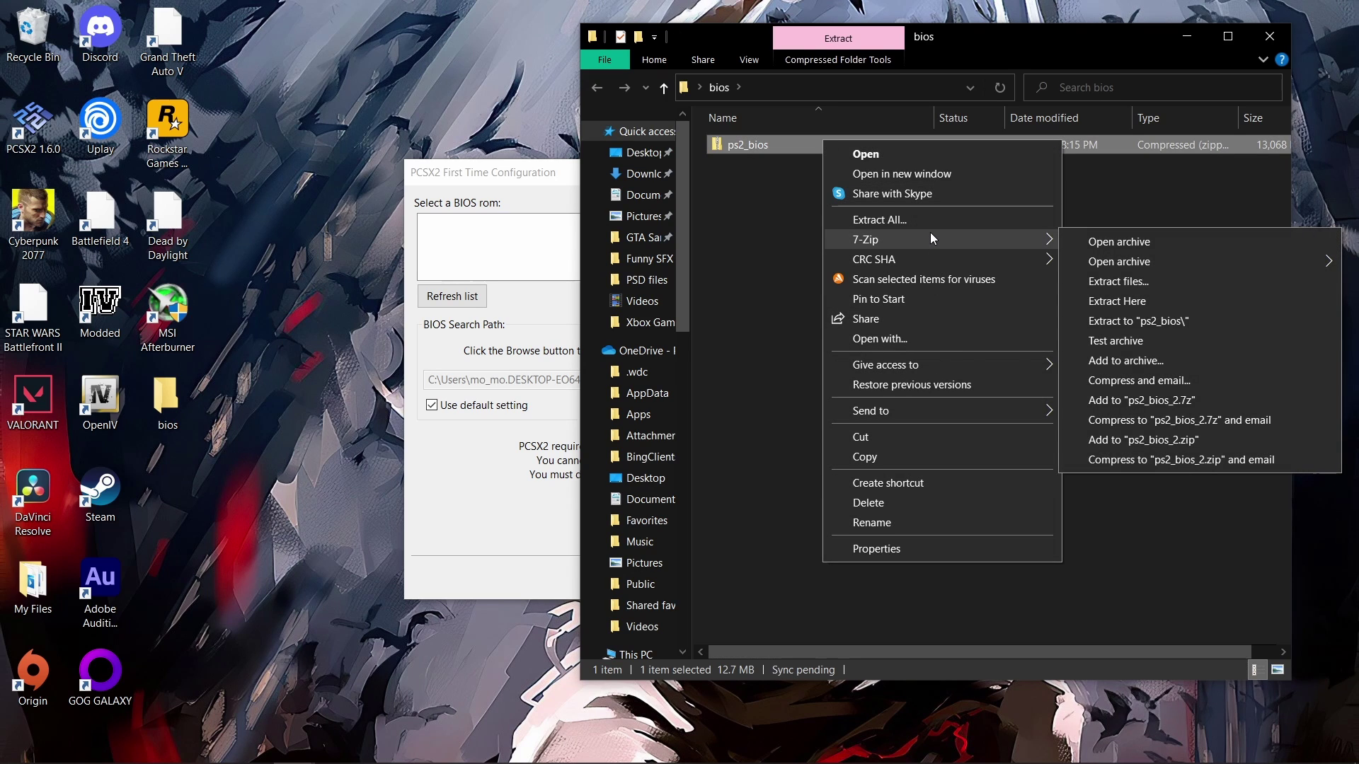
{"action": "left_click", "coordinate": [1141, 300]}
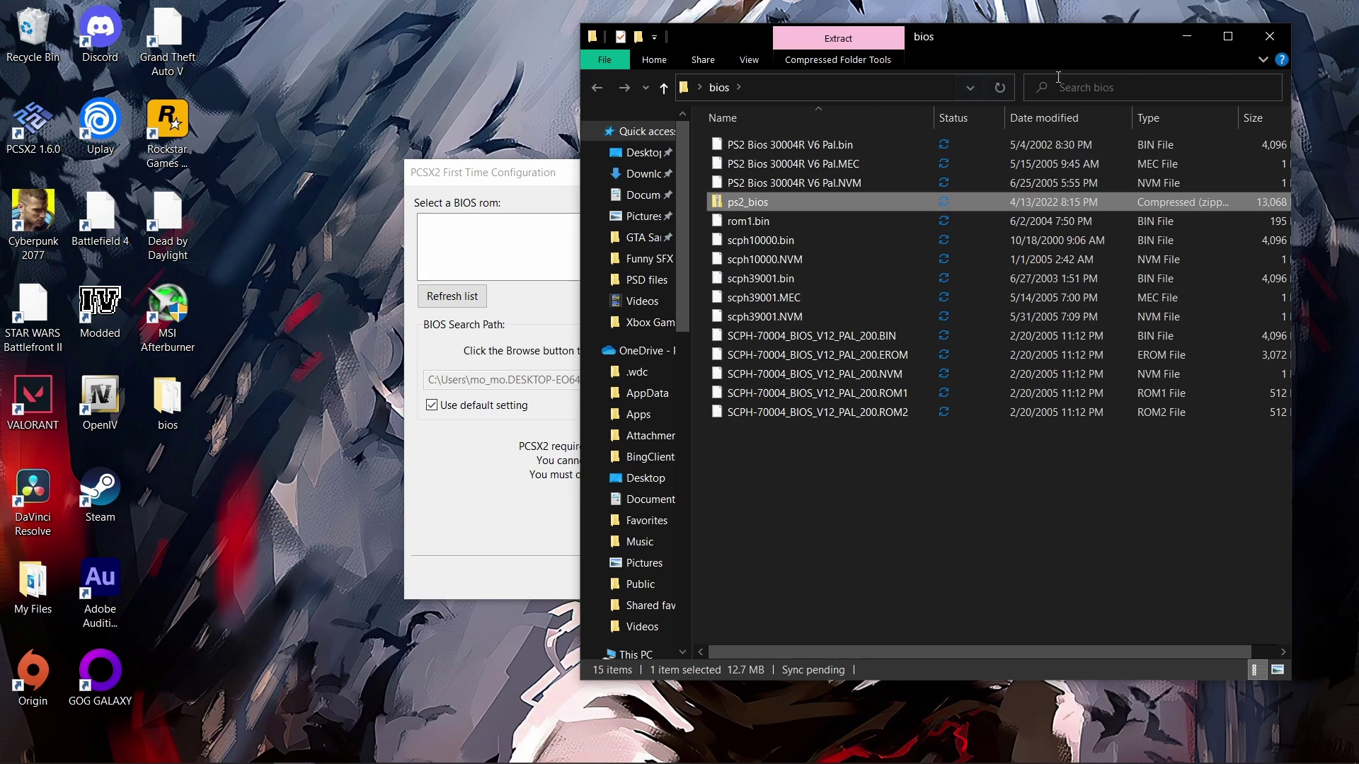
{"action": "left_click", "coordinate": [1187, 37]}
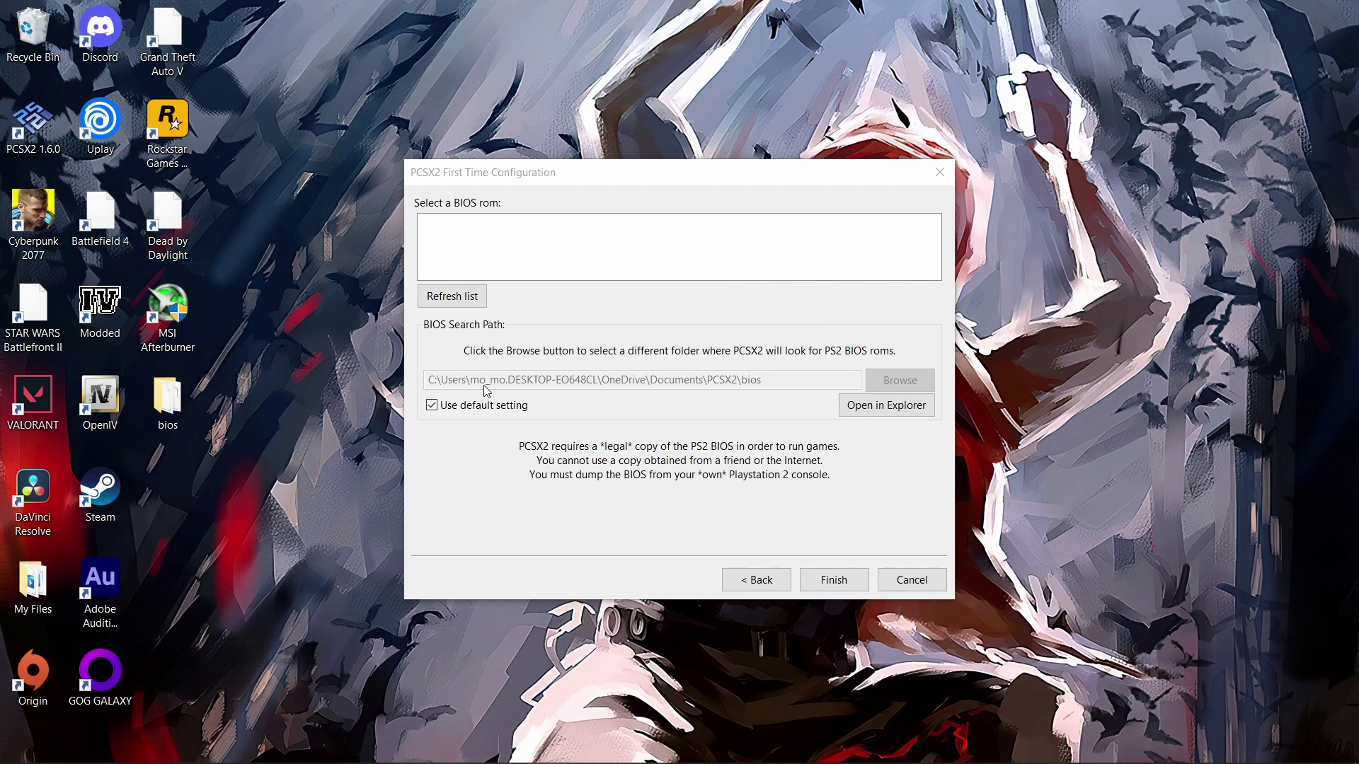
Point the BIOS search path at the desktop bios folder instead of the default.
{"action": "left_click", "coordinate": [431, 405]}
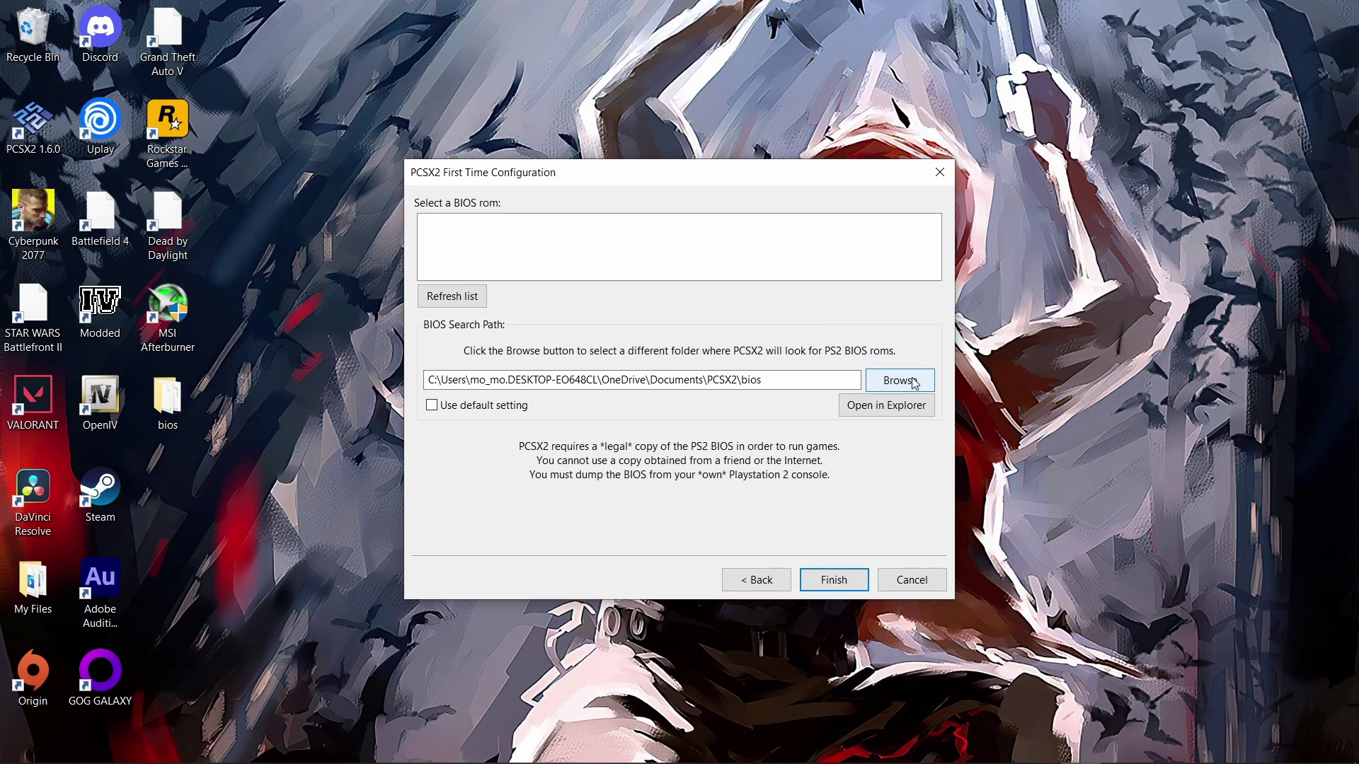
{"action": "left_click", "coordinate": [915, 384]}
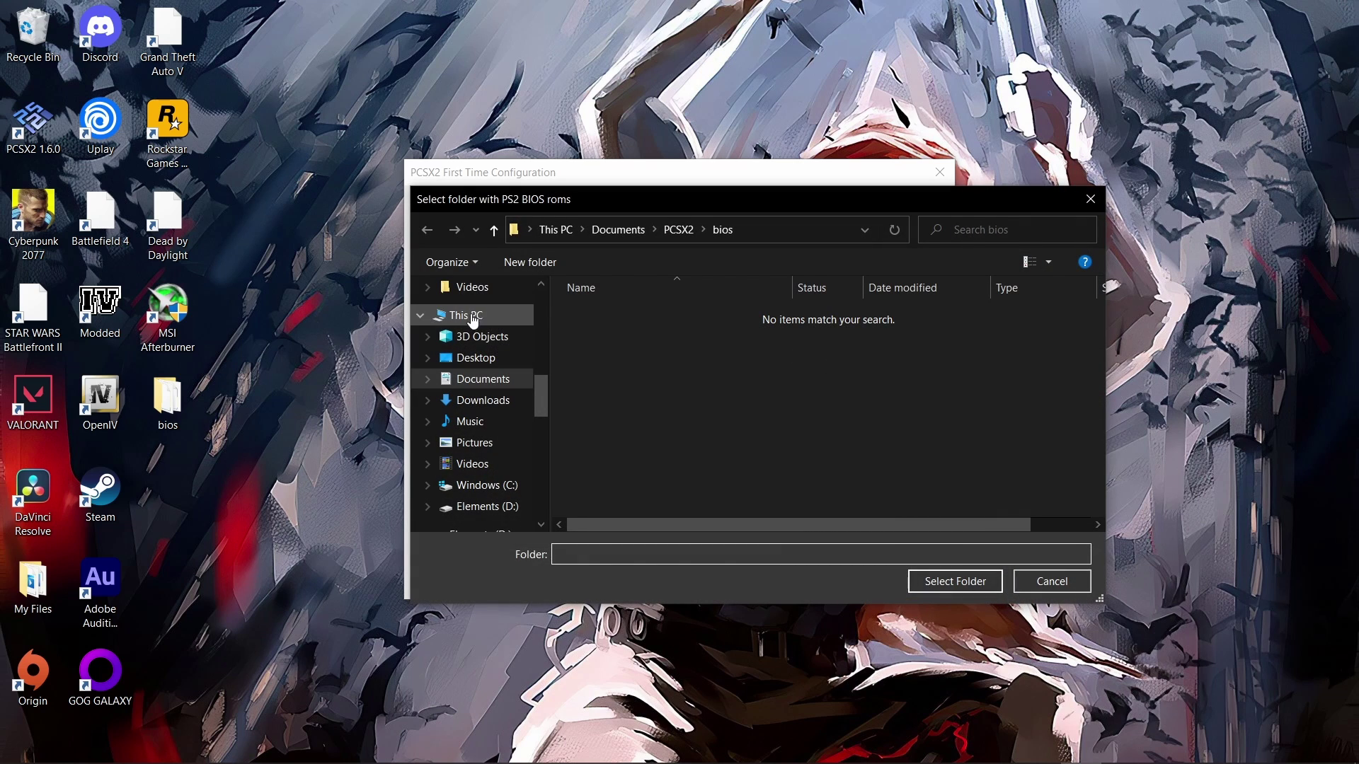
{"action": "scroll", "coordinate": [486, 346], "scroll_direction": "up", "scroll_amount": 10}
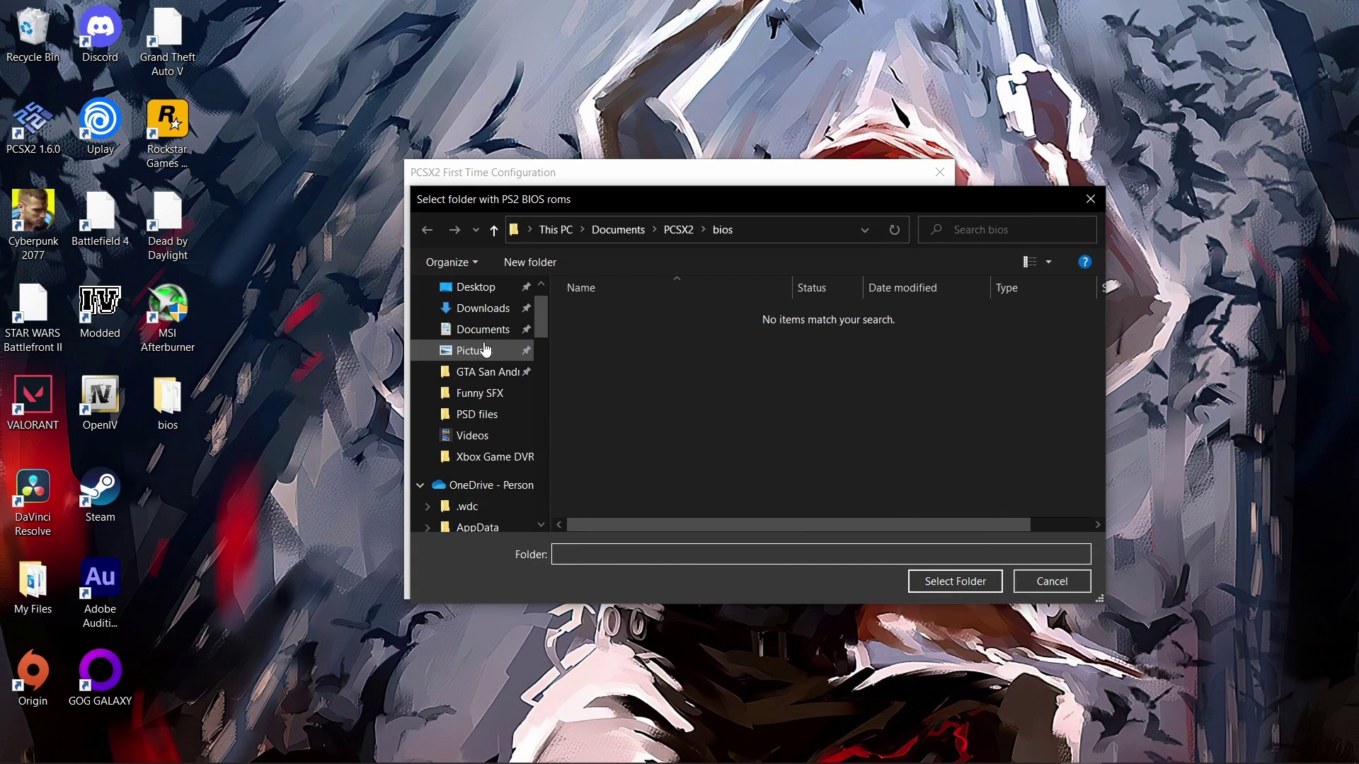
{"action": "left_click", "coordinate": [478, 322]}
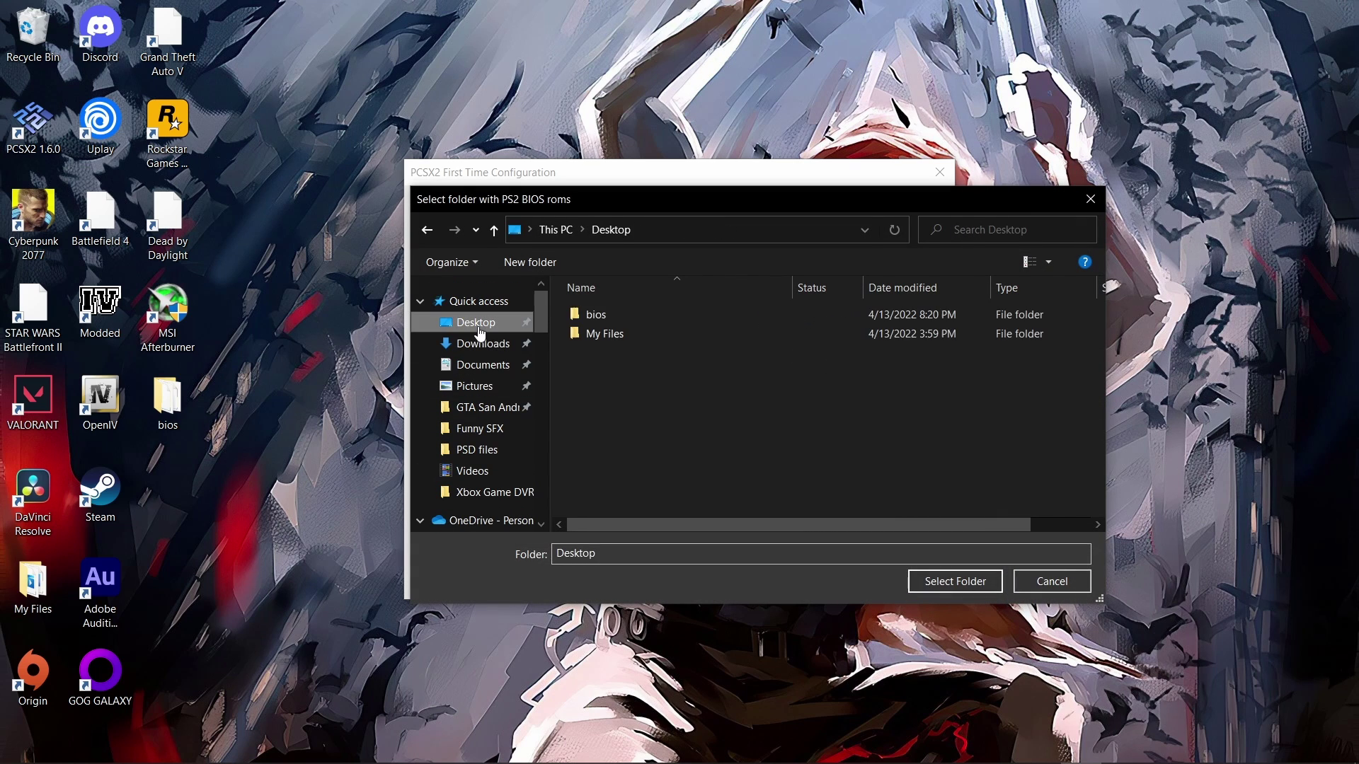
{"action": "left_click", "coordinate": [641, 313]}
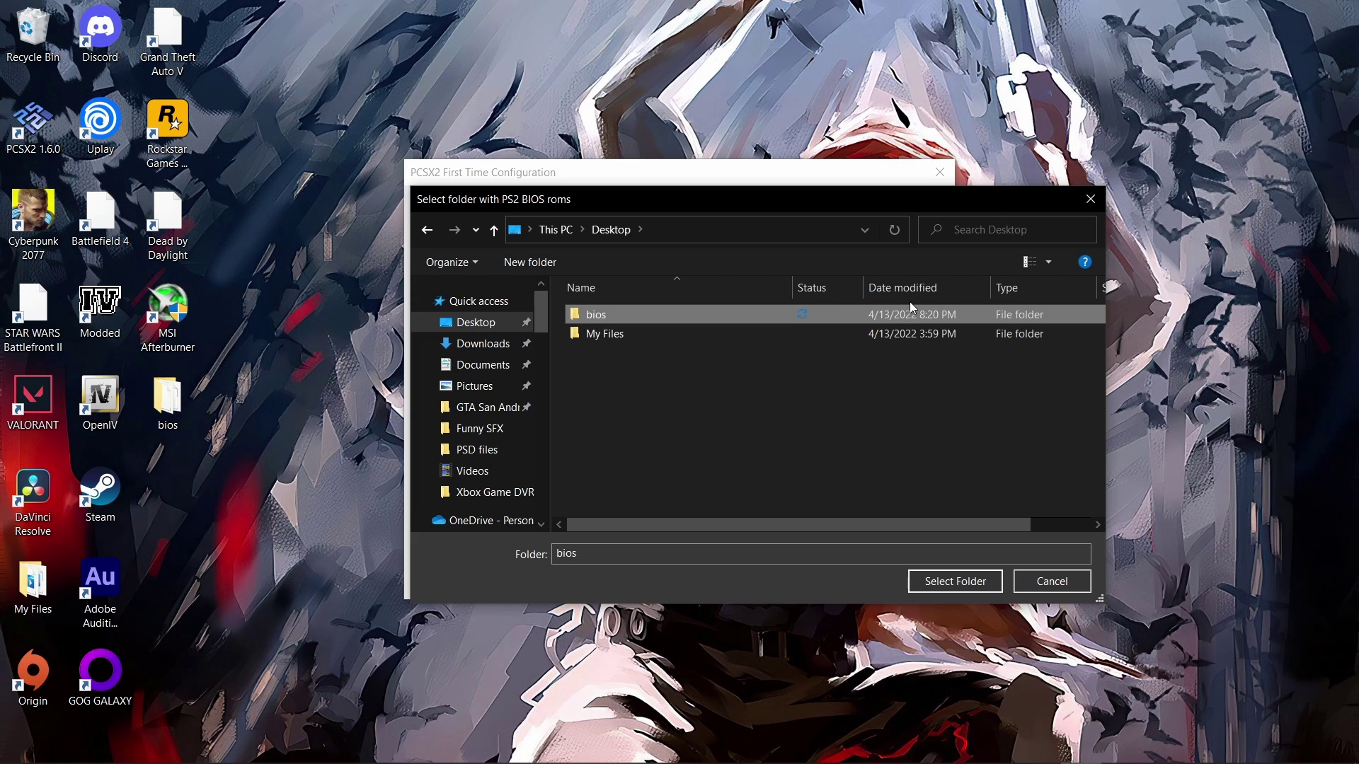
{"action": "left_click", "coordinate": [971, 581]}
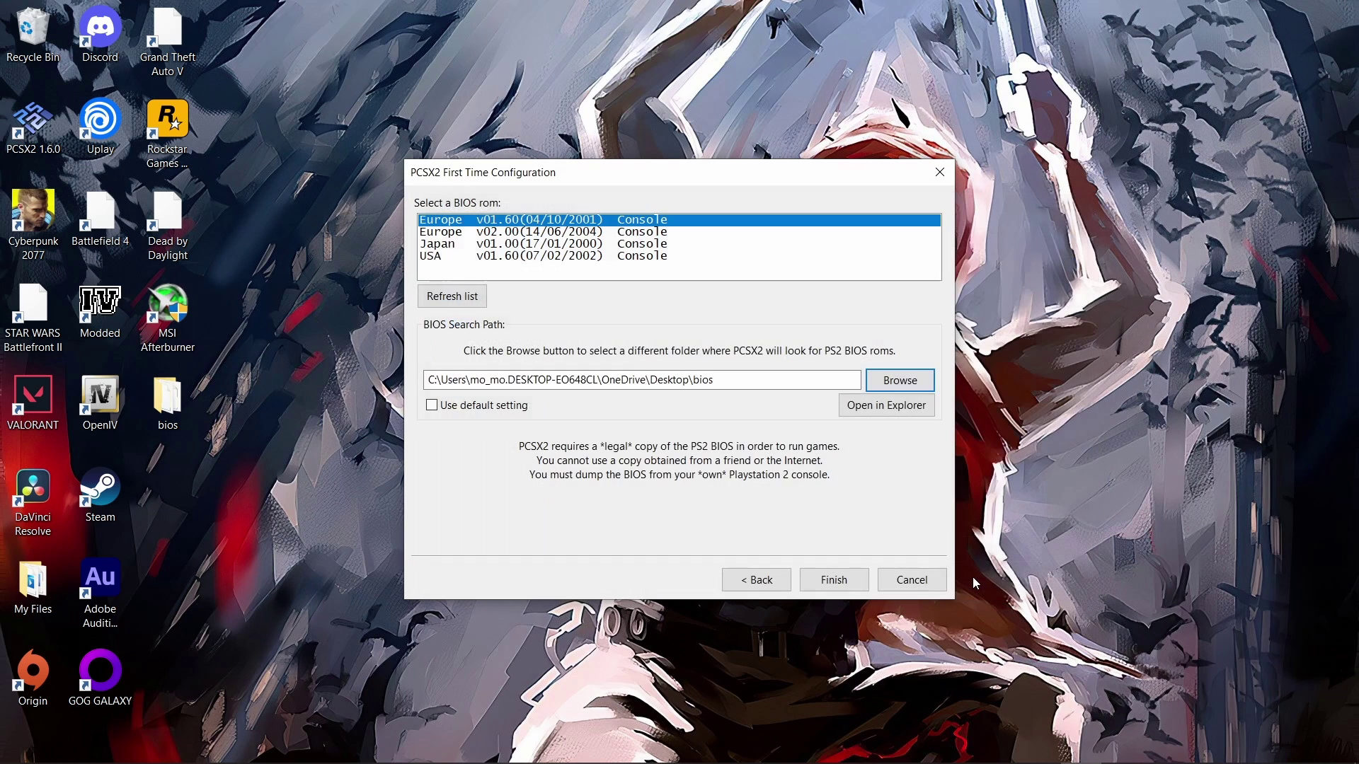
Select the USA v01.60 BIOS from the four listed and finish first-time setup.
{"action": "left_click", "coordinate": [480, 236]}
{"action": "left_click", "coordinate": [498, 256]}
{"action": "left_click", "coordinate": [499, 231]}
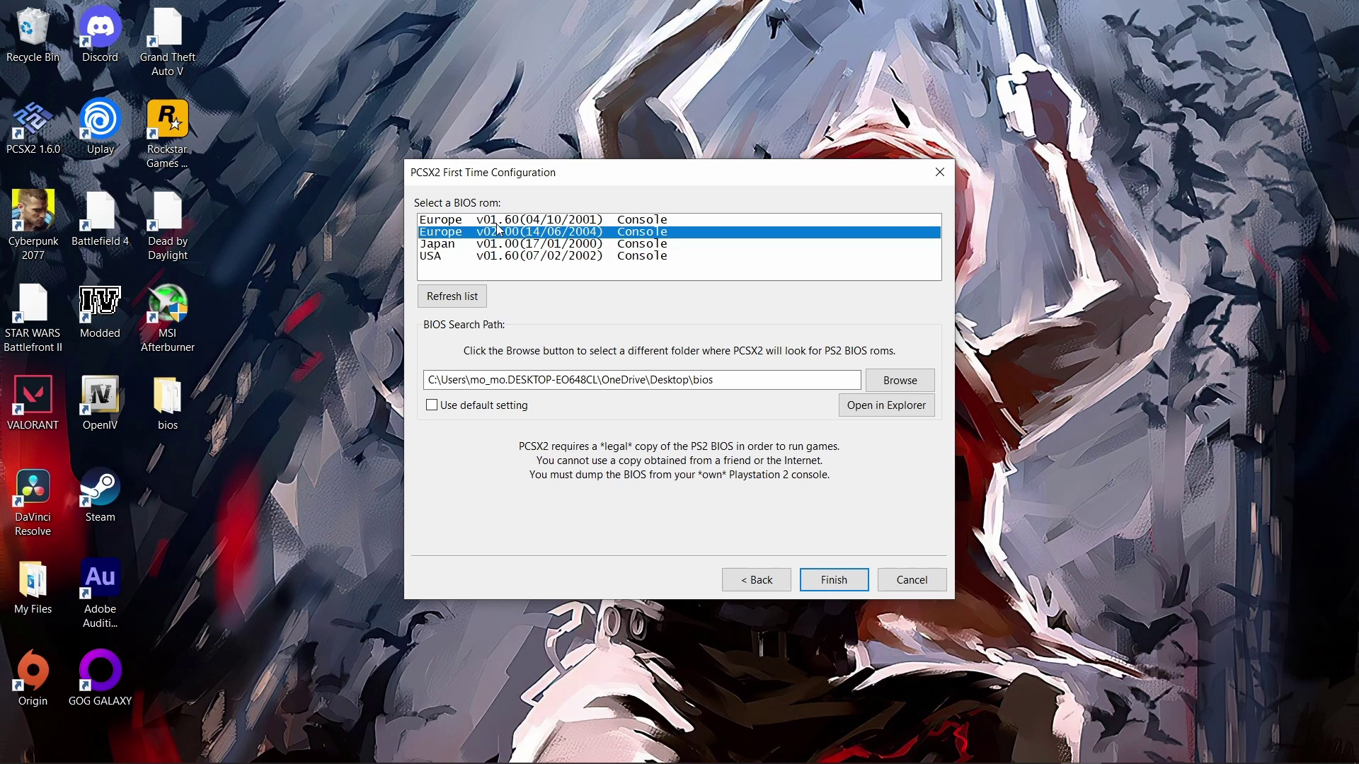
{"action": "left_click", "coordinate": [502, 245]}
{"action": "left_click", "coordinate": [499, 221]}
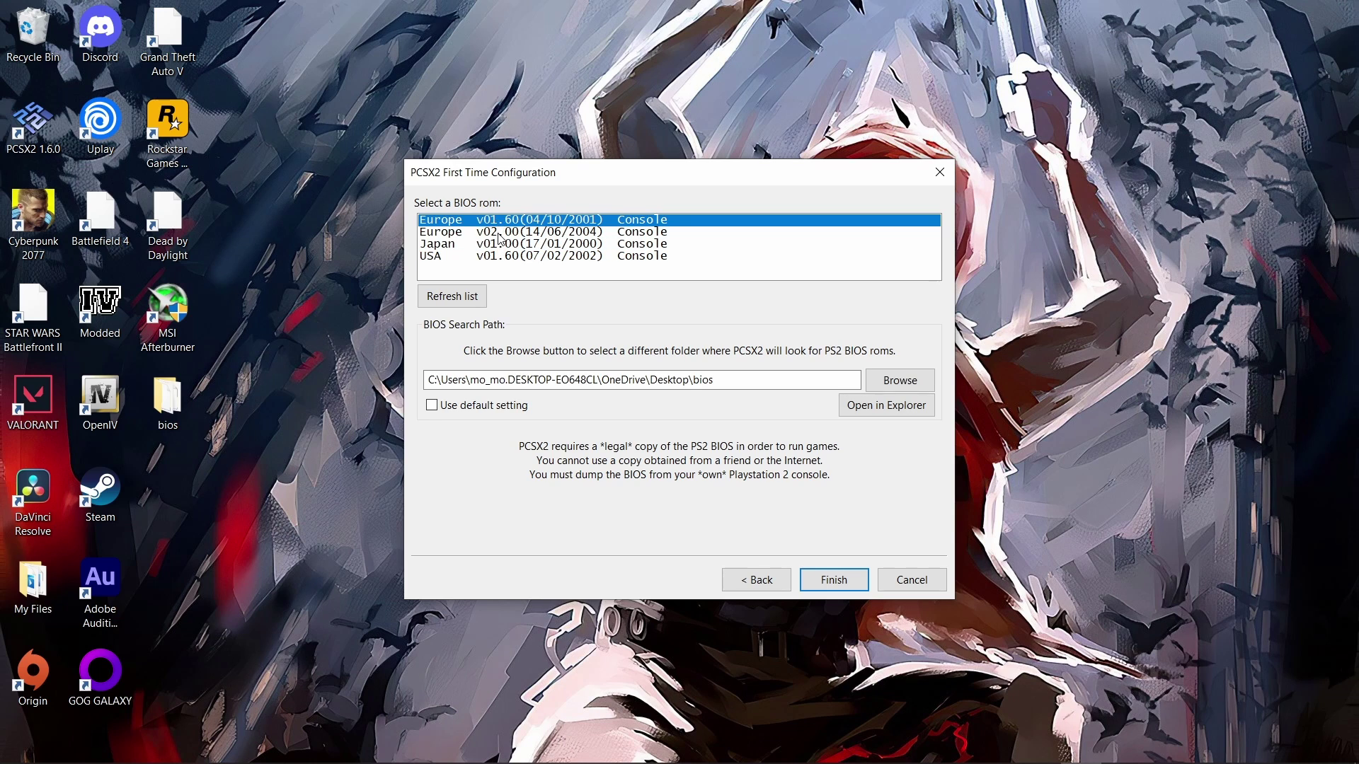
{"action": "left_click", "coordinate": [499, 231]}
{"action": "left_click", "coordinate": [498, 224]}
{"action": "left_click", "coordinate": [501, 233]}
{"action": "left_click", "coordinate": [501, 244]}
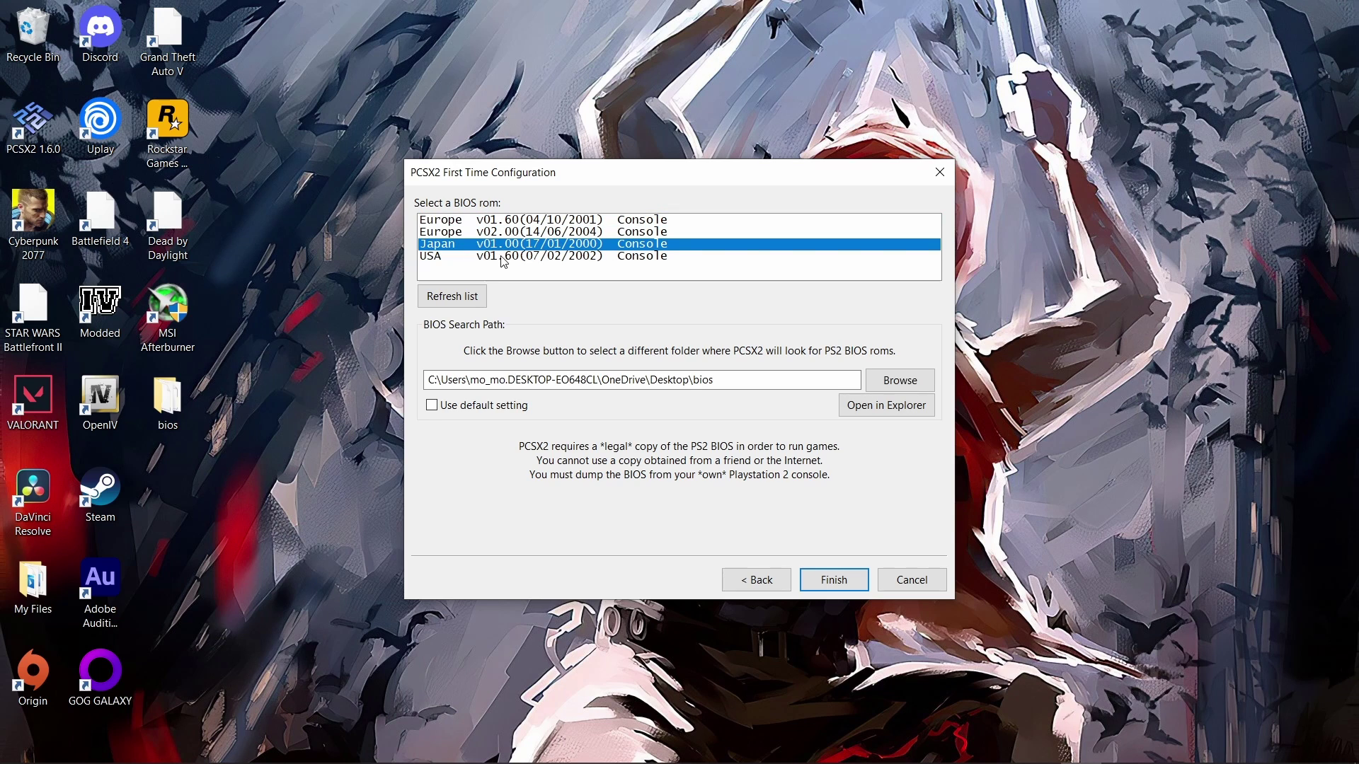
{"action": "left_click", "coordinate": [502, 256]}
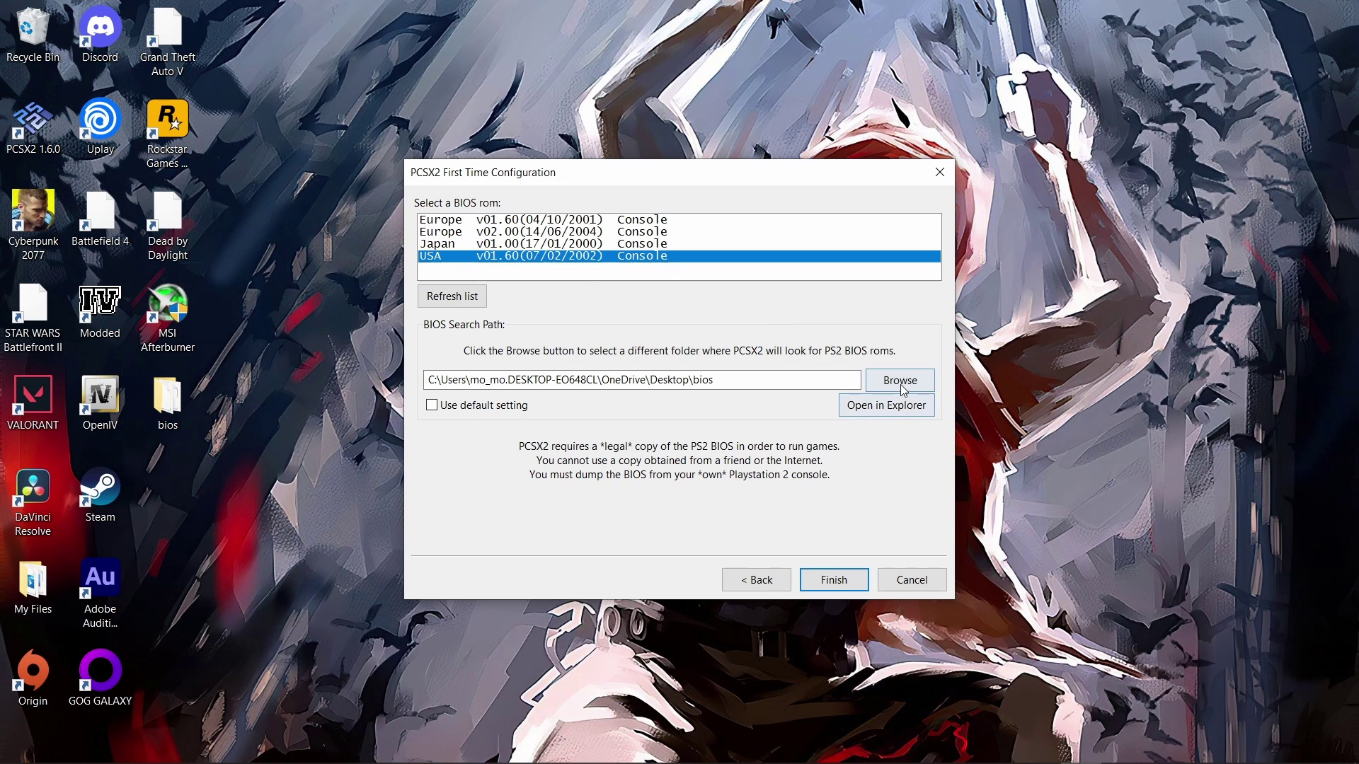
{"action": "left_click", "coordinate": [856, 581]}
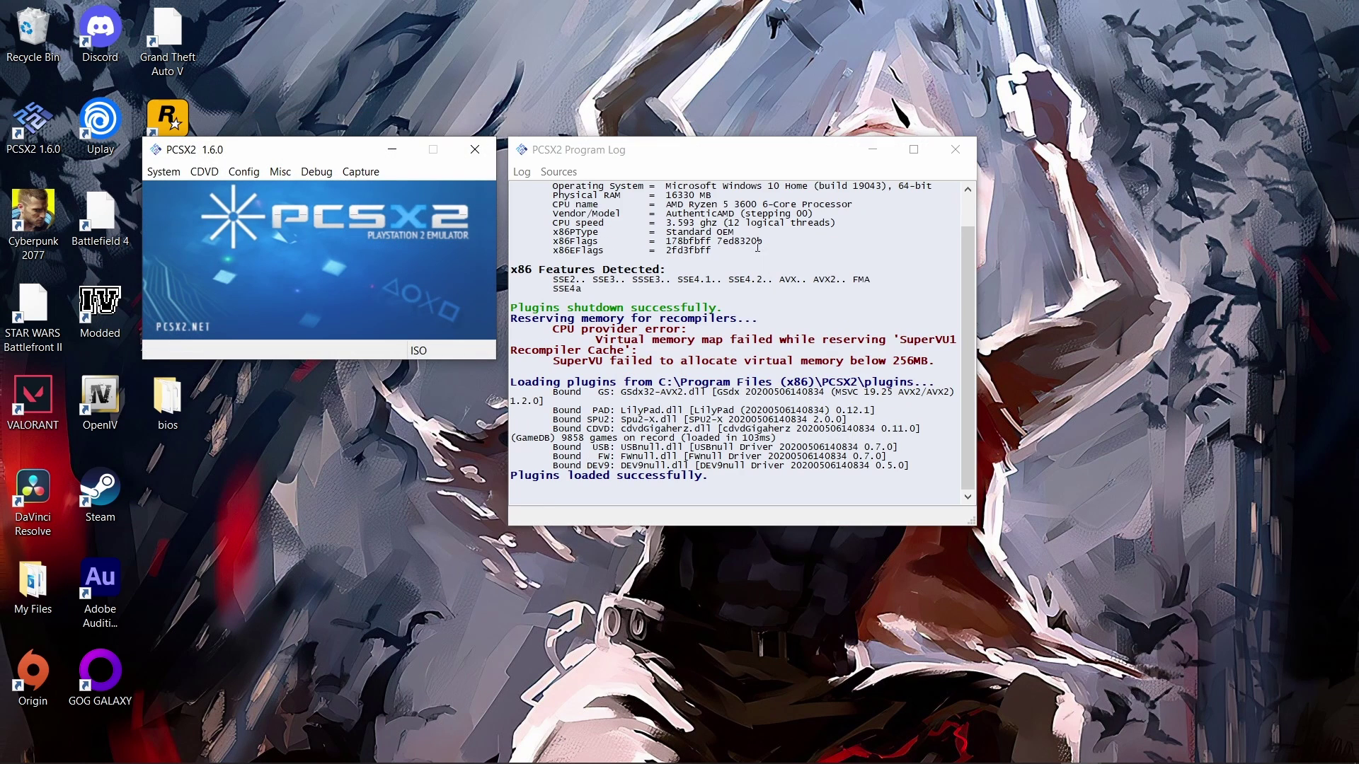
Close the Program Log, then set the GS window to Widescreen (16:9) with fullscreen on open.
{"action": "left_click", "coordinate": [955, 149]}
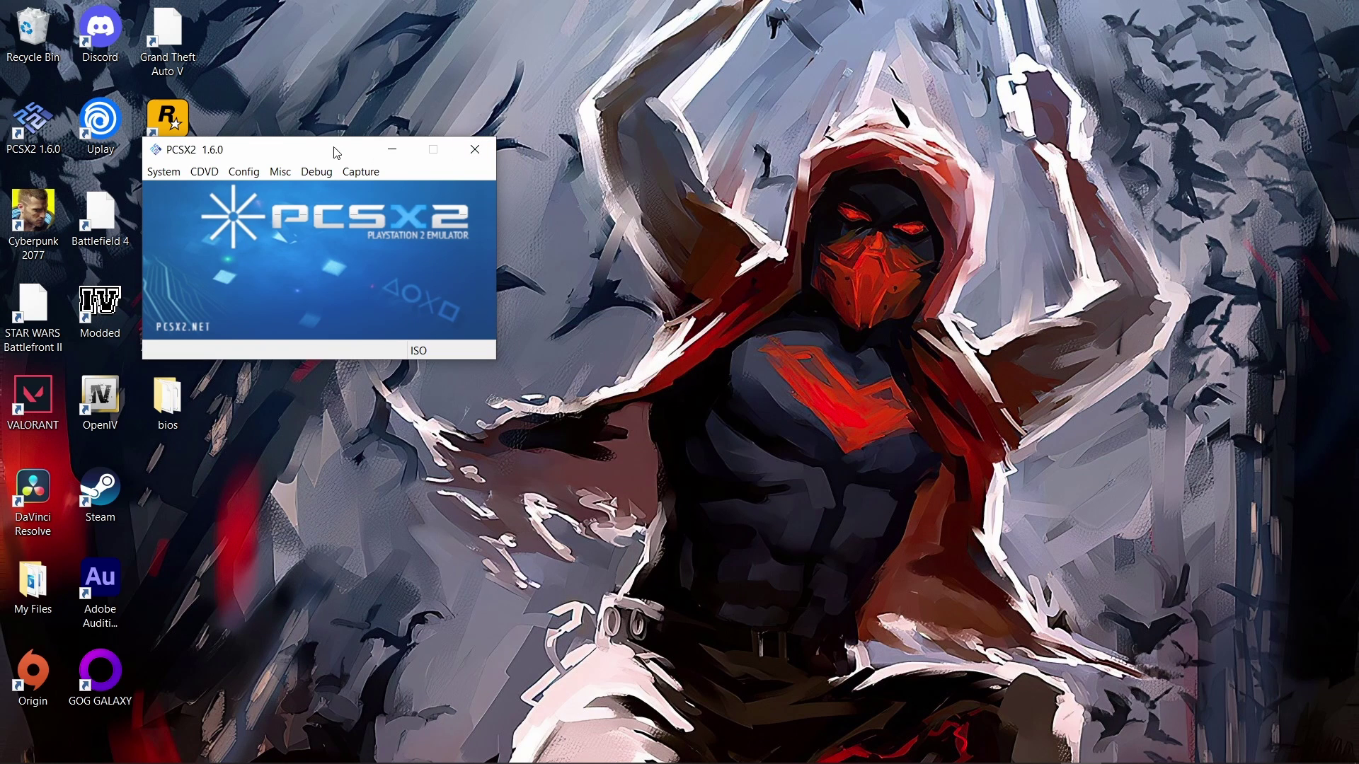
{"action": "left_click_drag", "start_coordinate": [336, 154], "coordinate": [668, 128]}
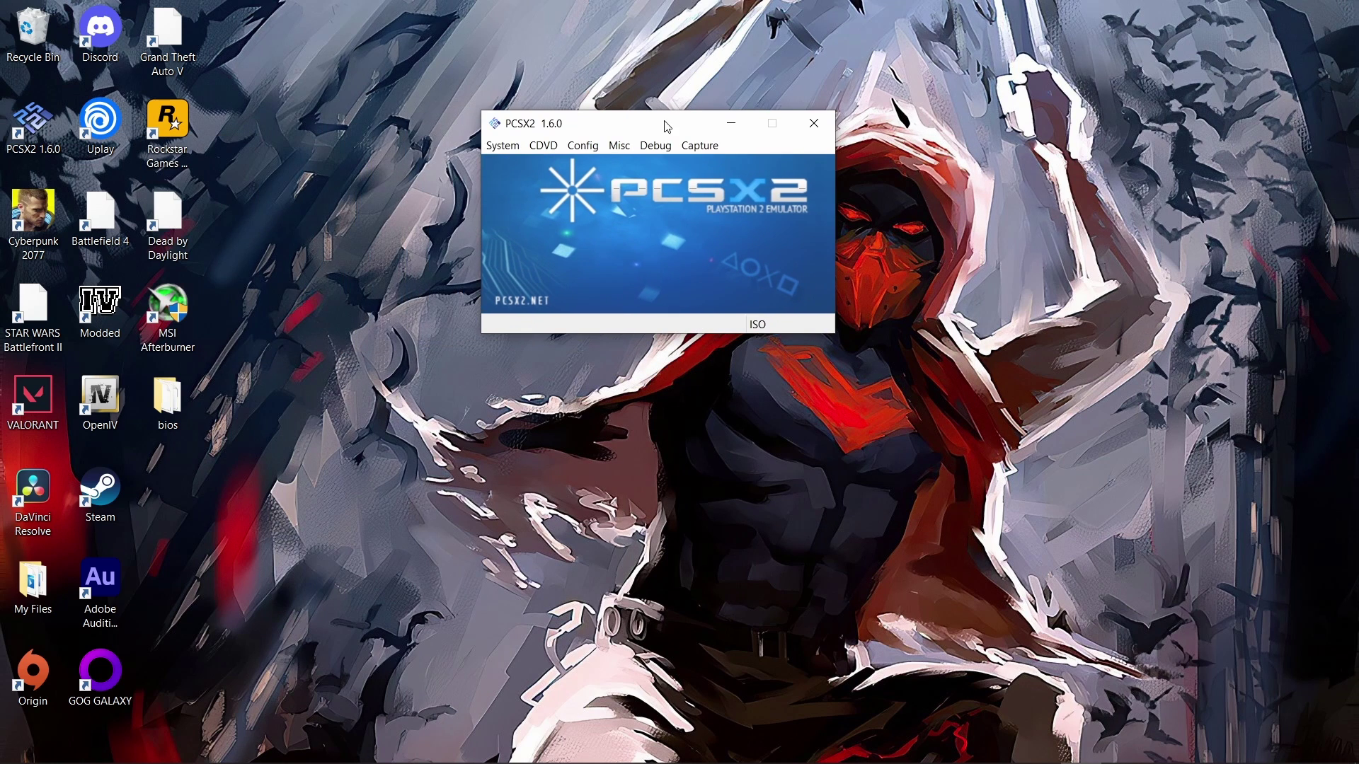
{"action": "left_click", "coordinate": [503, 146]}
{"action": "mouse_move", "coordinate": [596, 150]}
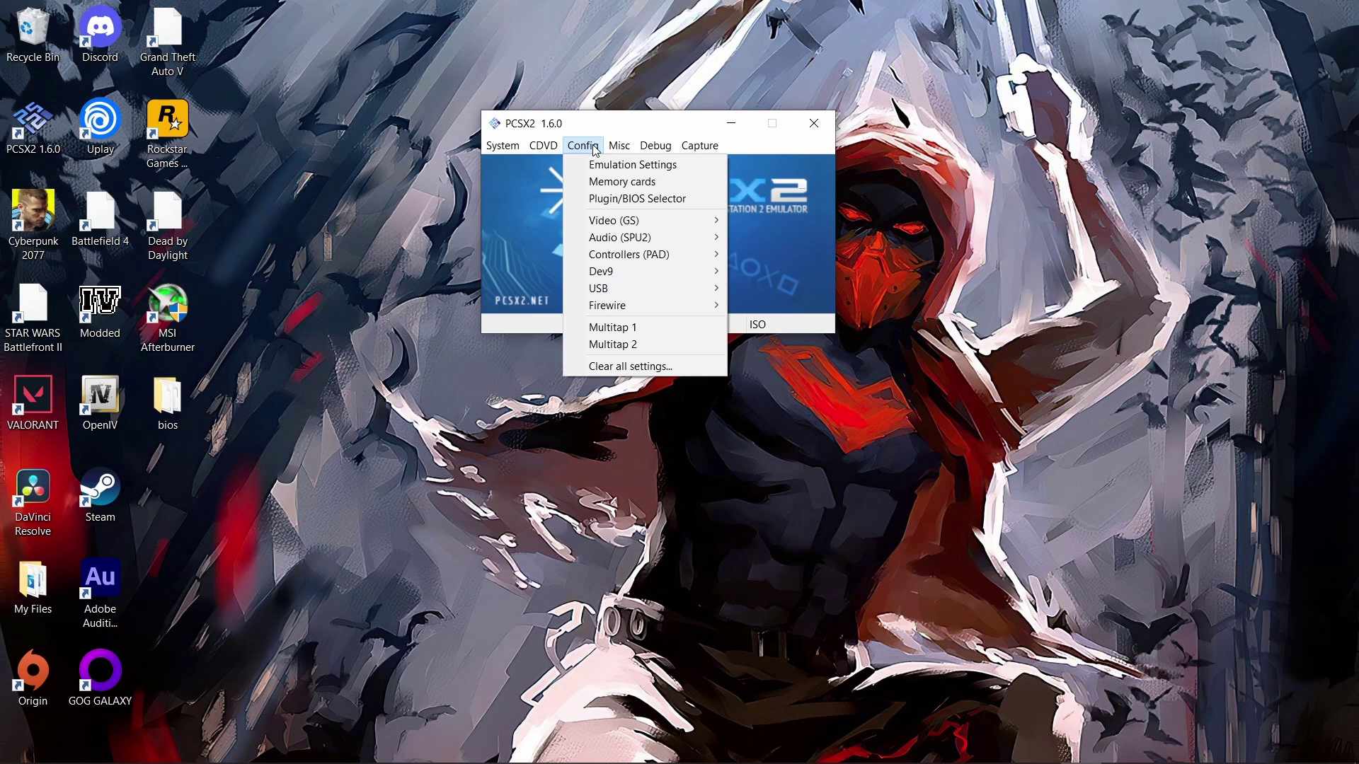
{"action": "mouse_move", "coordinate": [624, 226]}
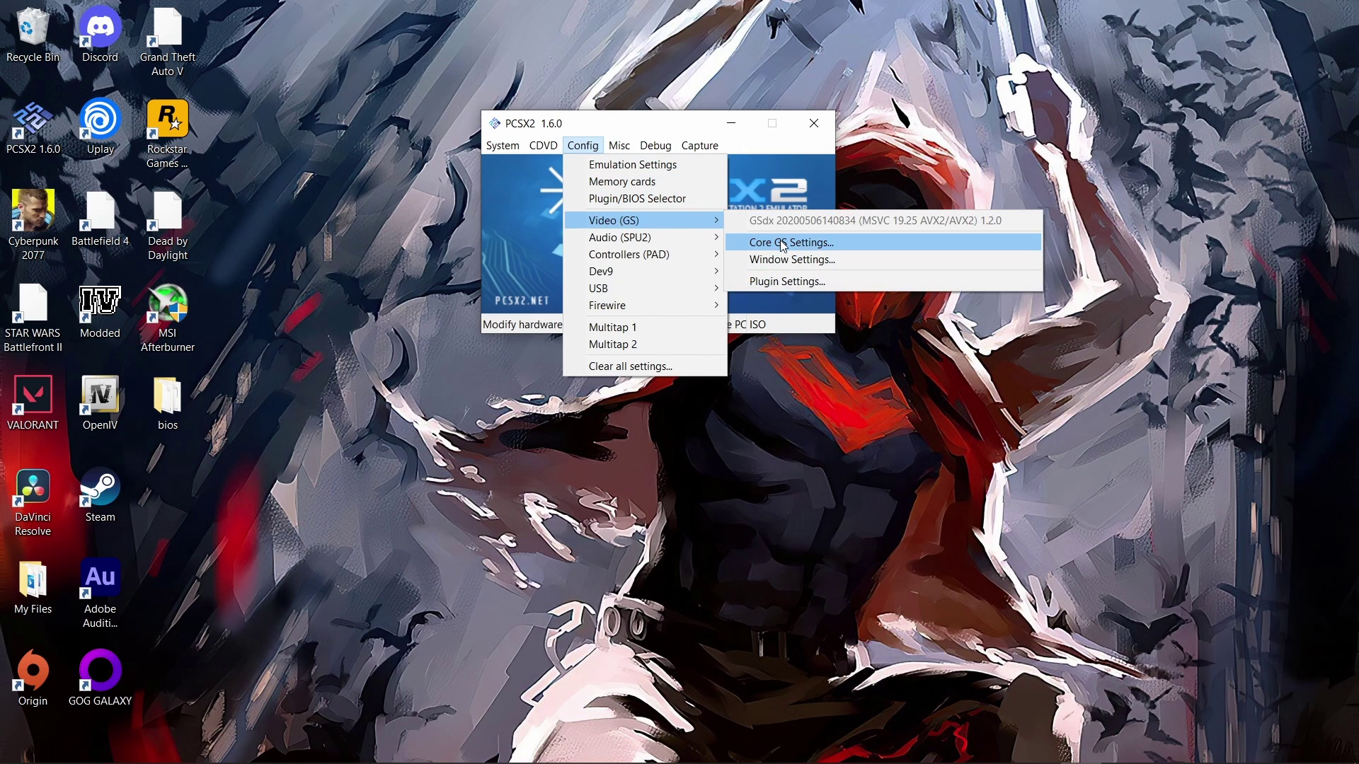
{"action": "left_click", "coordinate": [792, 262]}
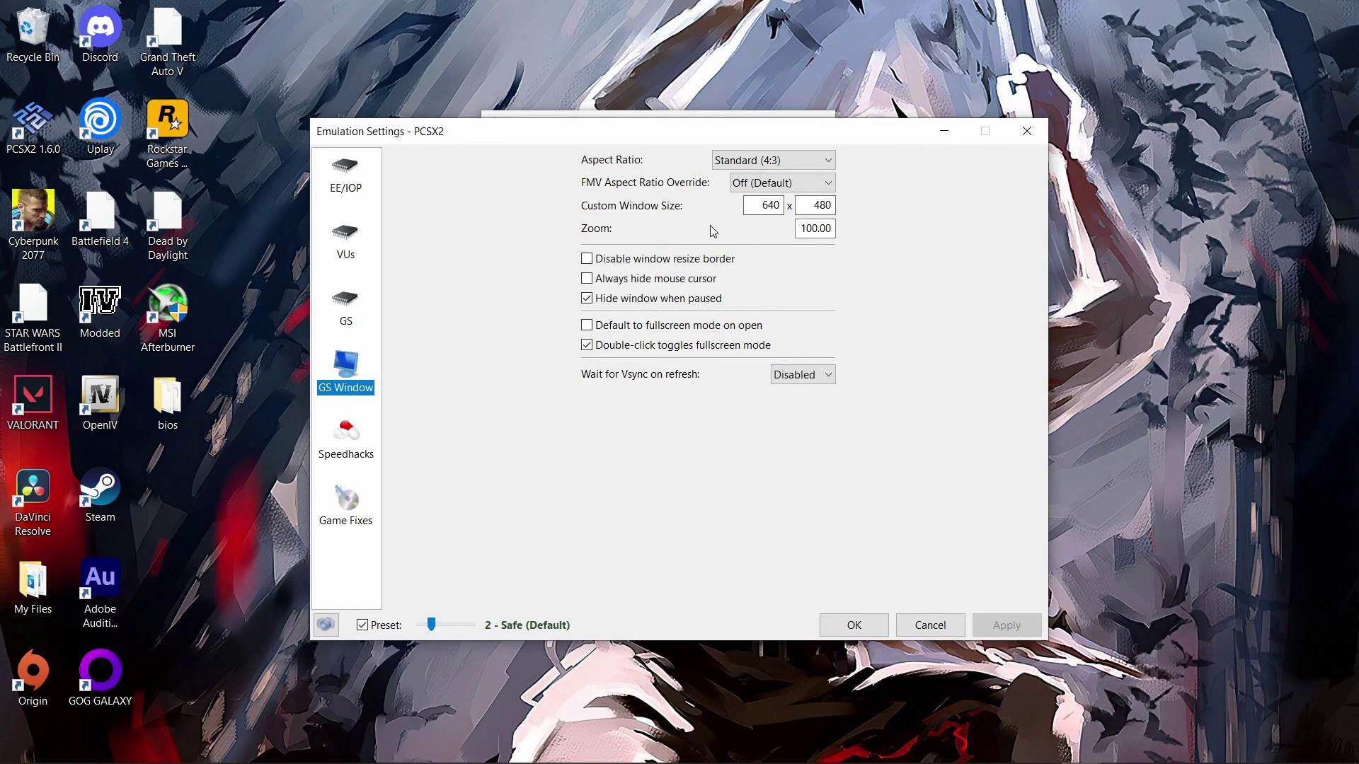
{"action": "left_click", "coordinate": [787, 160]}
{"action": "left_click", "coordinate": [784, 205]}
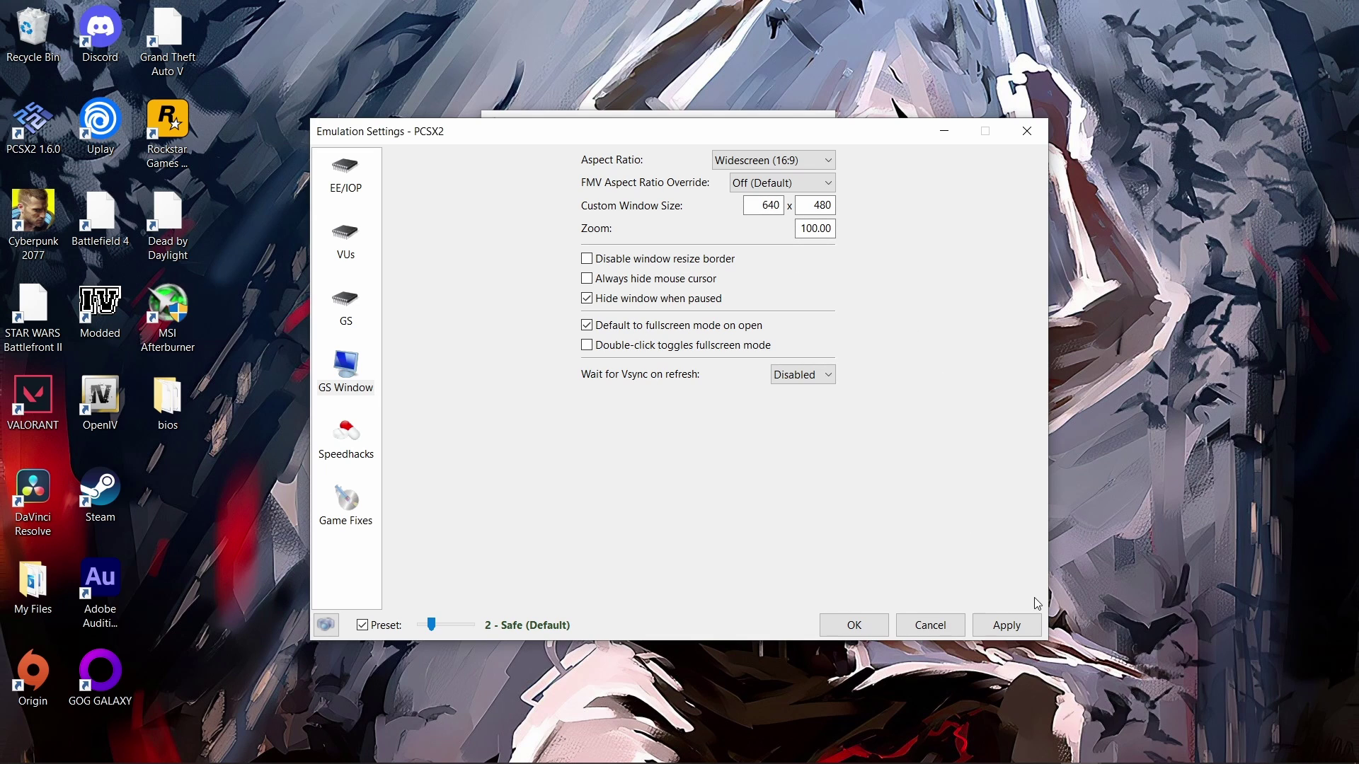
{"action": "left_click", "coordinate": [1008, 626]}
{"action": "left_click", "coordinate": [872, 624]}
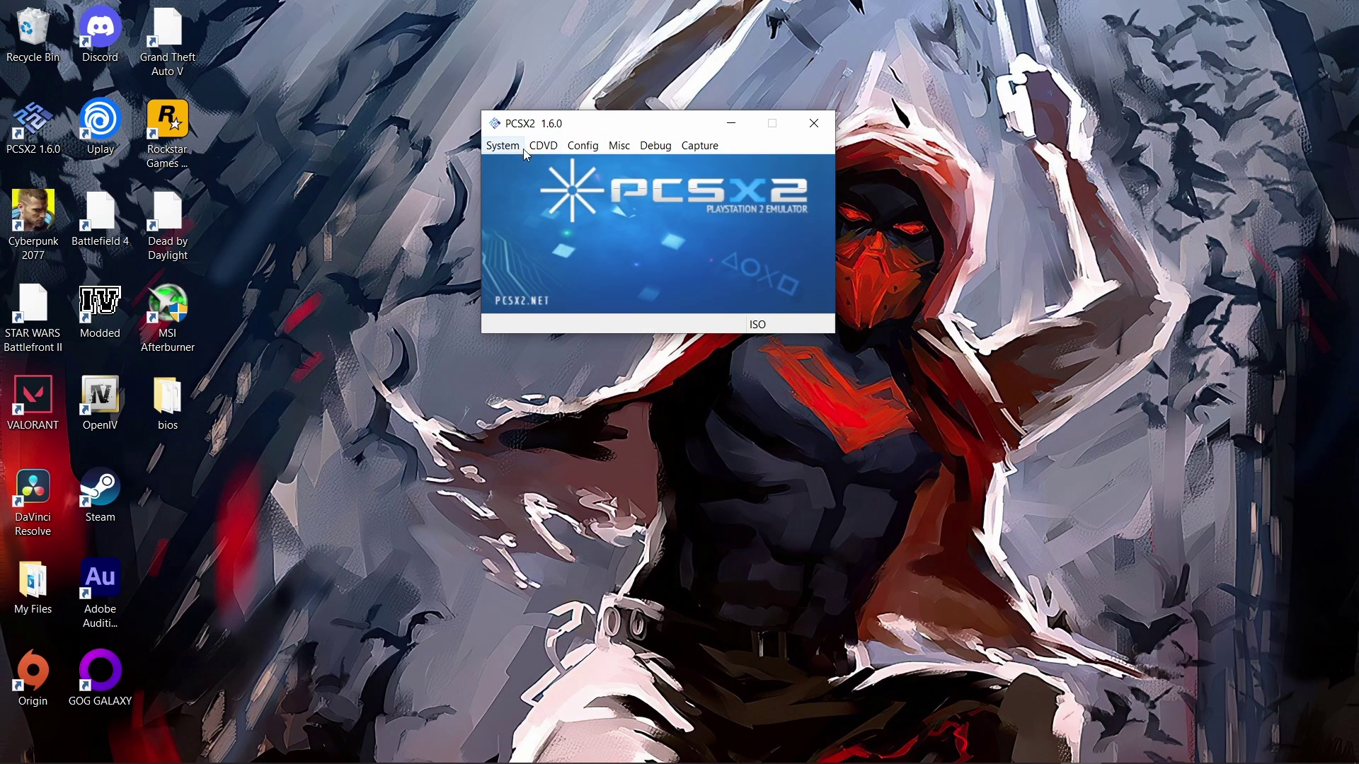
Browse for a disc image through the CDVD ISO Selector, starting at drive Elements (D:).
{"action": "left_click", "coordinate": [543, 148]}
{"action": "mouse_move", "coordinate": [524, 155]}
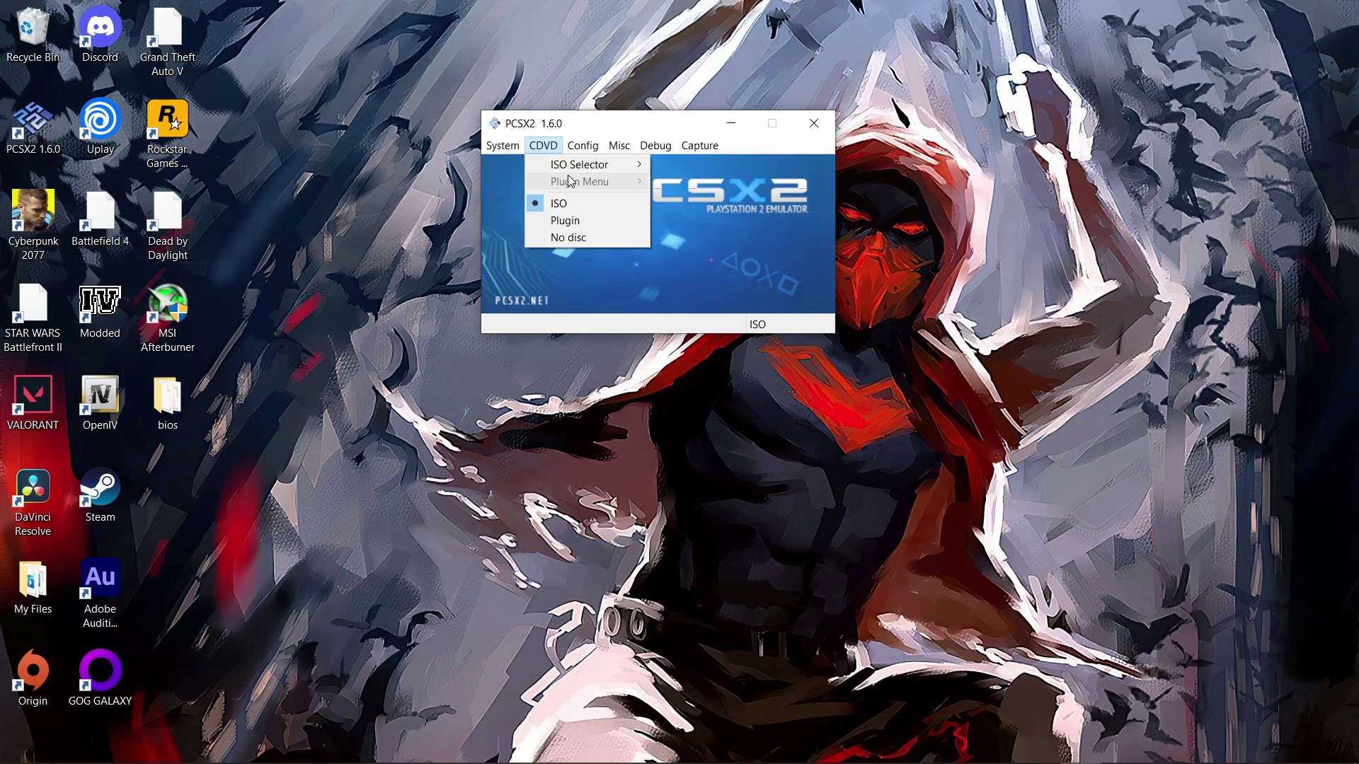
{"action": "mouse_move", "coordinate": [616, 165]}
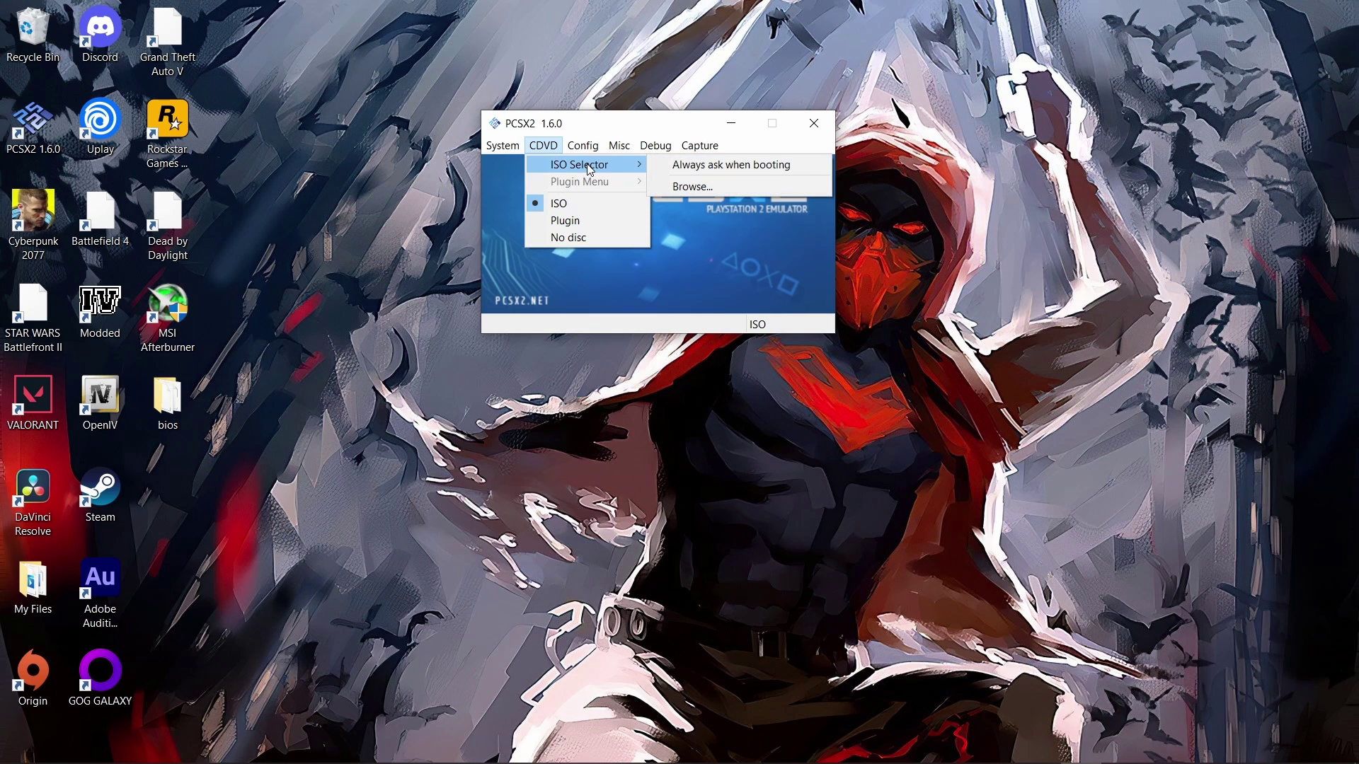
{"action": "left_click", "coordinate": [704, 191]}
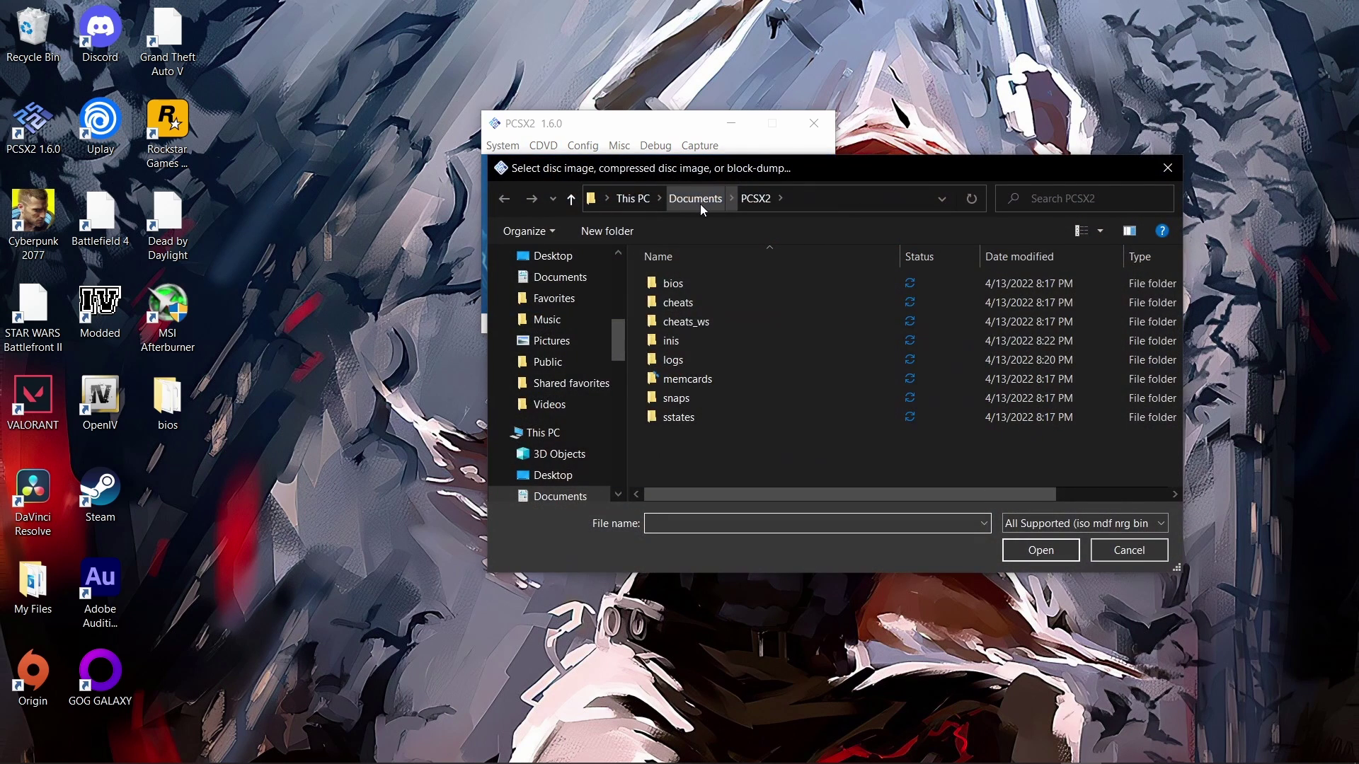
{"action": "scroll", "coordinate": [571, 355], "scroll_direction": "down", "scroll_amount": 4}
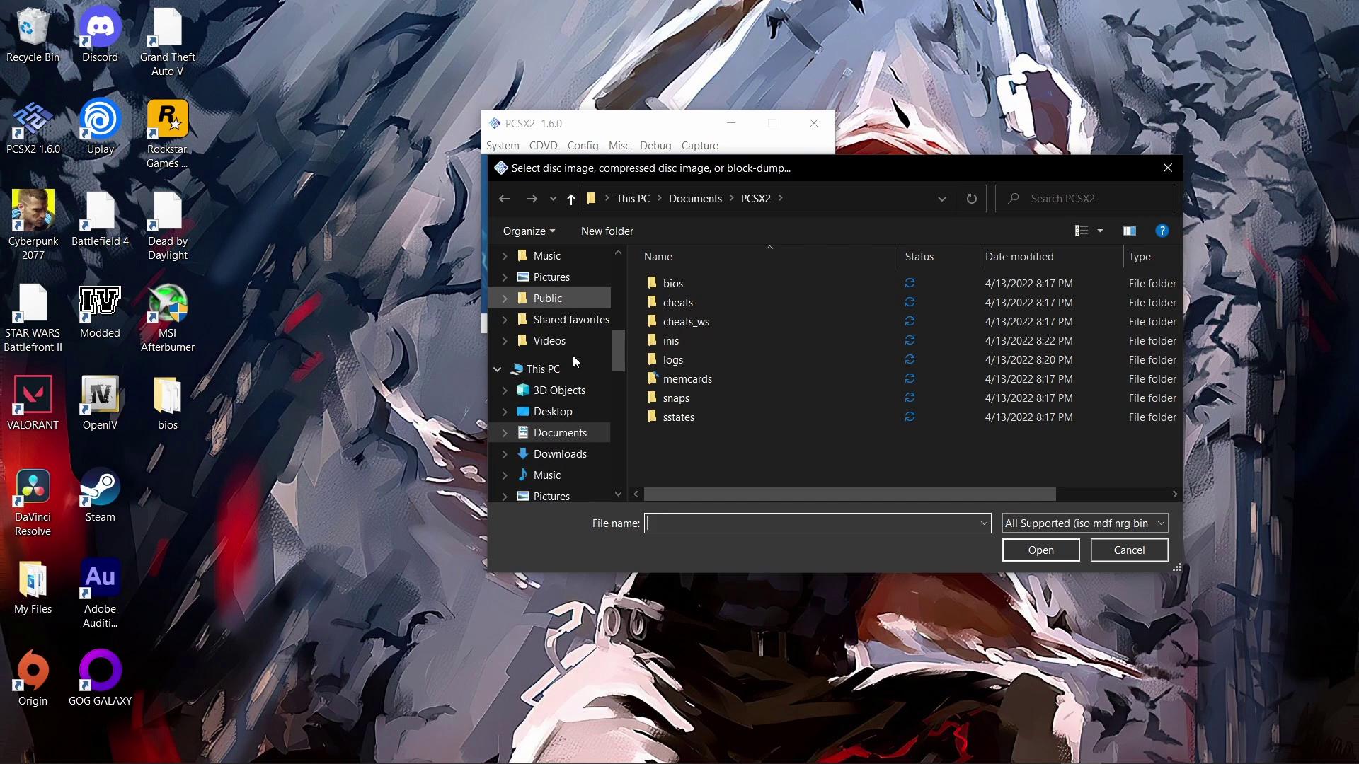
{"action": "left_click", "coordinate": [573, 383]}
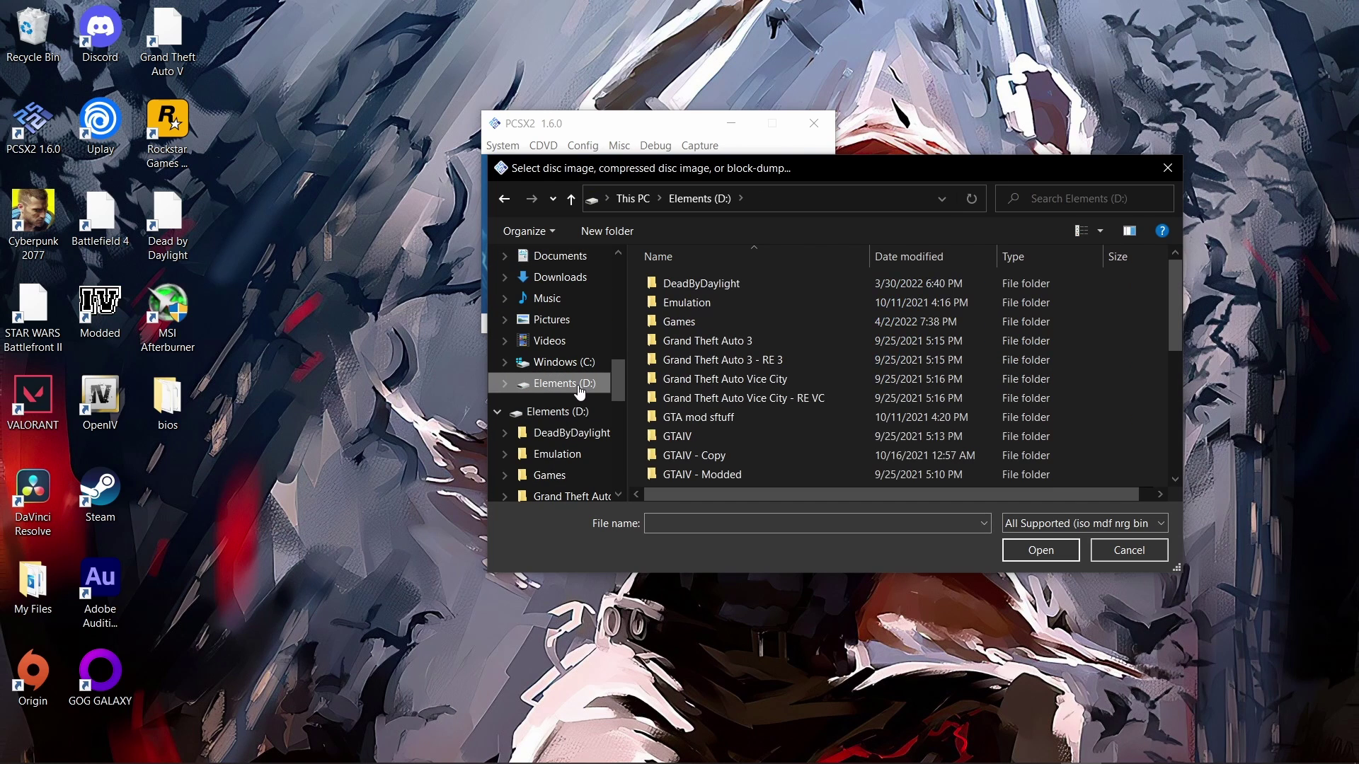
Open Emulation\Games\PS2 games and load the Punisher, The (USA) image.
{"action": "scroll", "coordinate": [845, 336], "scroll_direction": "down", "scroll_amount": 5}
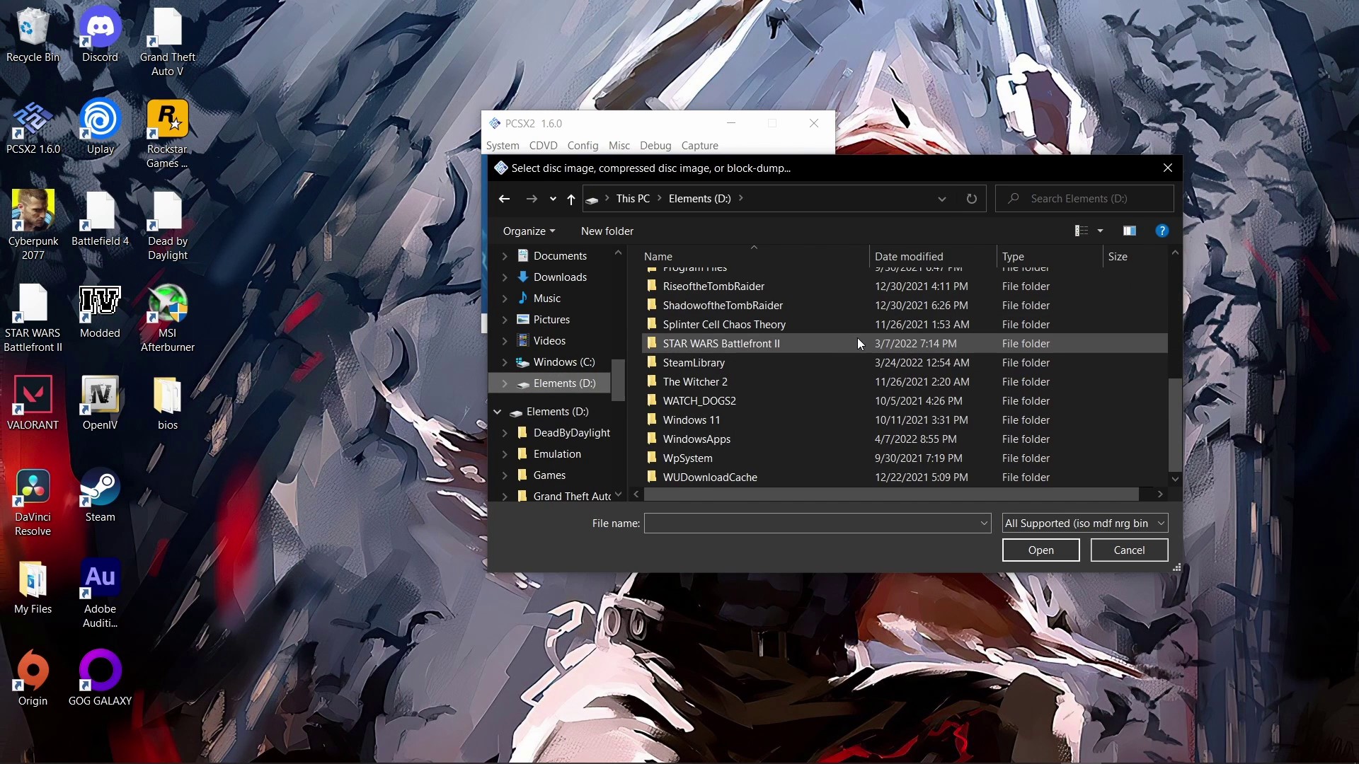
{"action": "scroll", "coordinate": [842, 386], "scroll_direction": "up", "scroll_amount": 5}
{"action": "scroll", "coordinate": [843, 386], "scroll_direction": "down", "scroll_amount": 2}
{"action": "scroll", "coordinate": [839, 365], "scroll_direction": "up", "scroll_amount": 2}
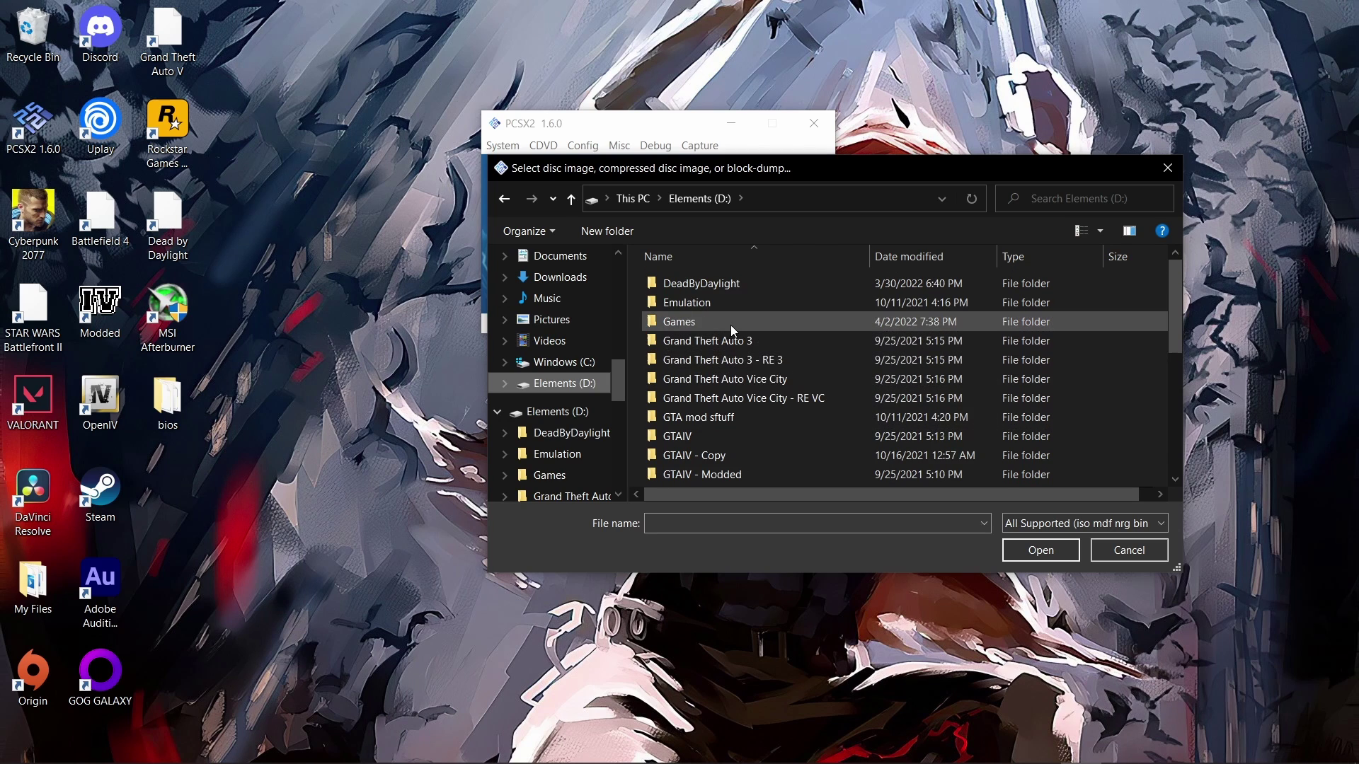
{"action": "double_click", "coordinate": [740, 304]}
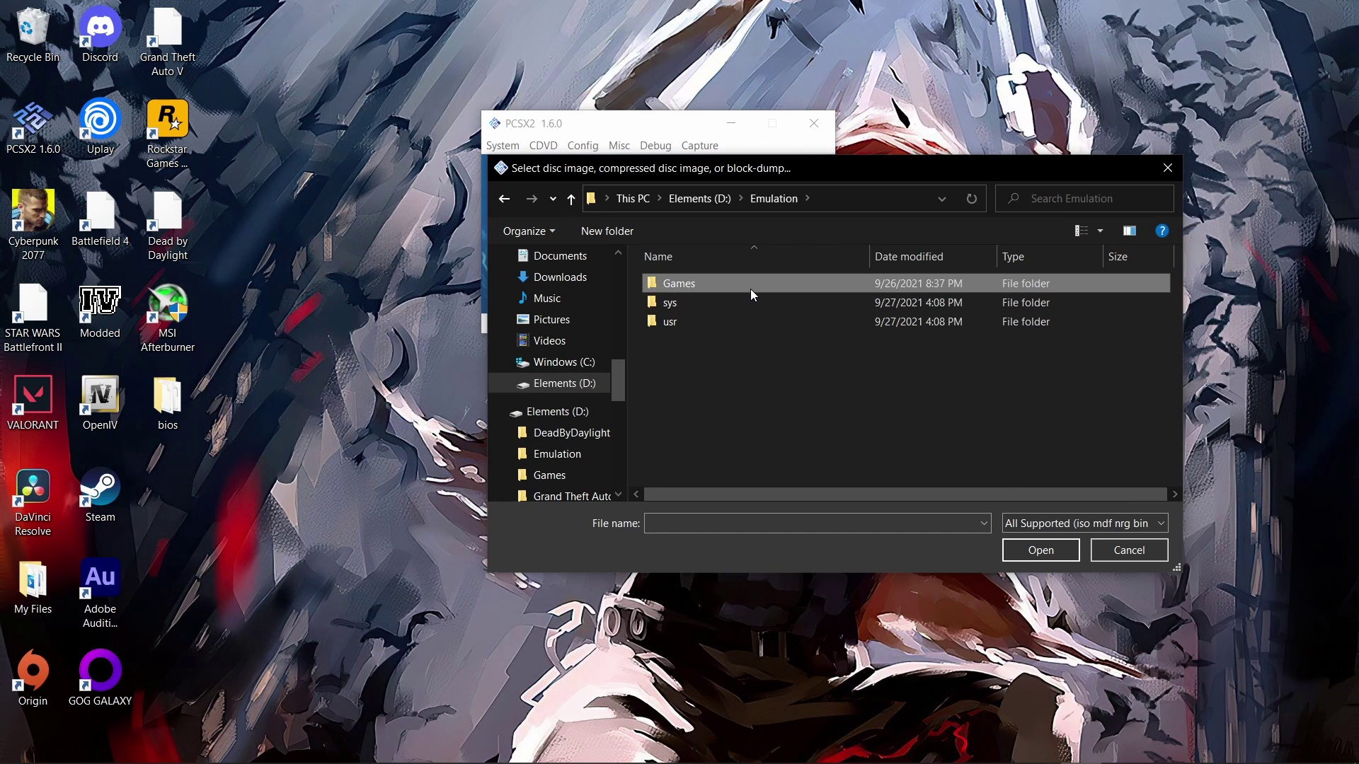
{"action": "double_click", "coordinate": [750, 286]}
{"action": "double_click", "coordinate": [791, 290]}
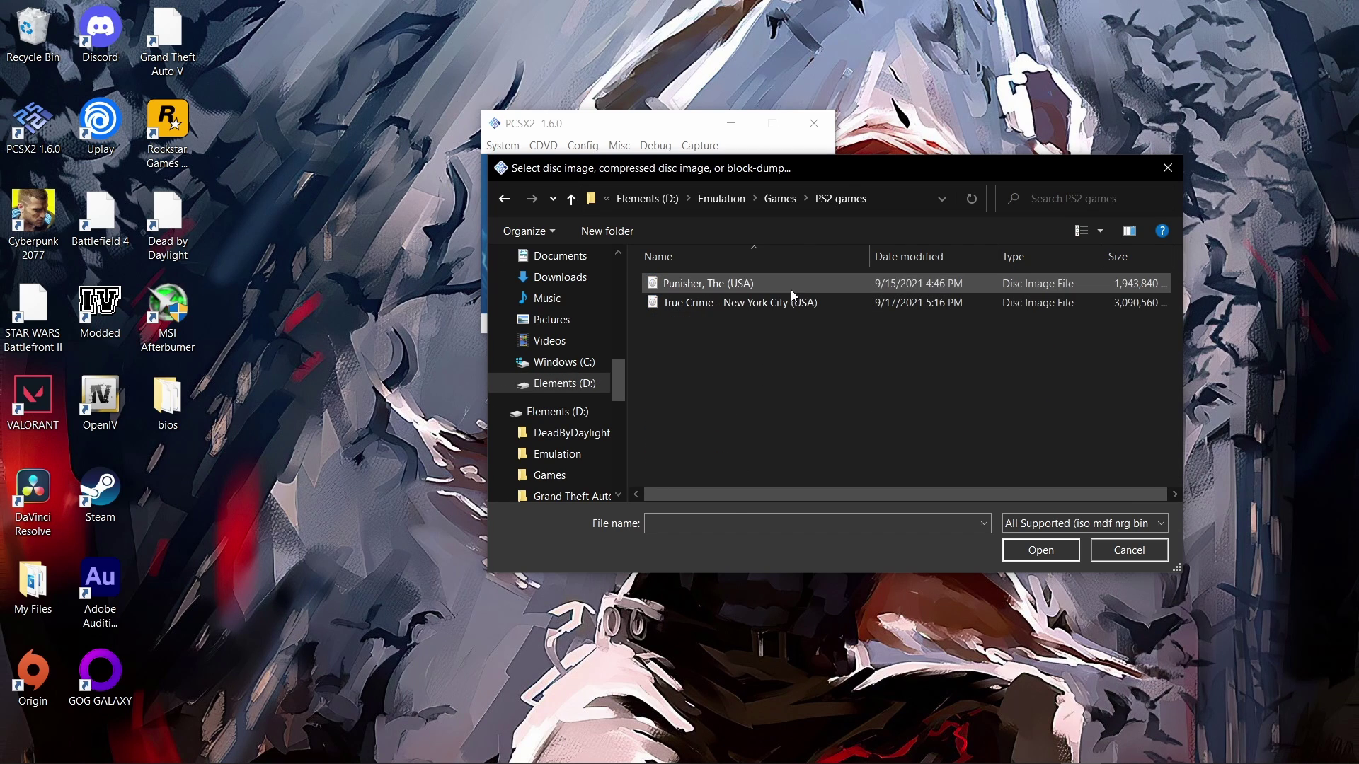
{"action": "left_click", "coordinate": [791, 284]}
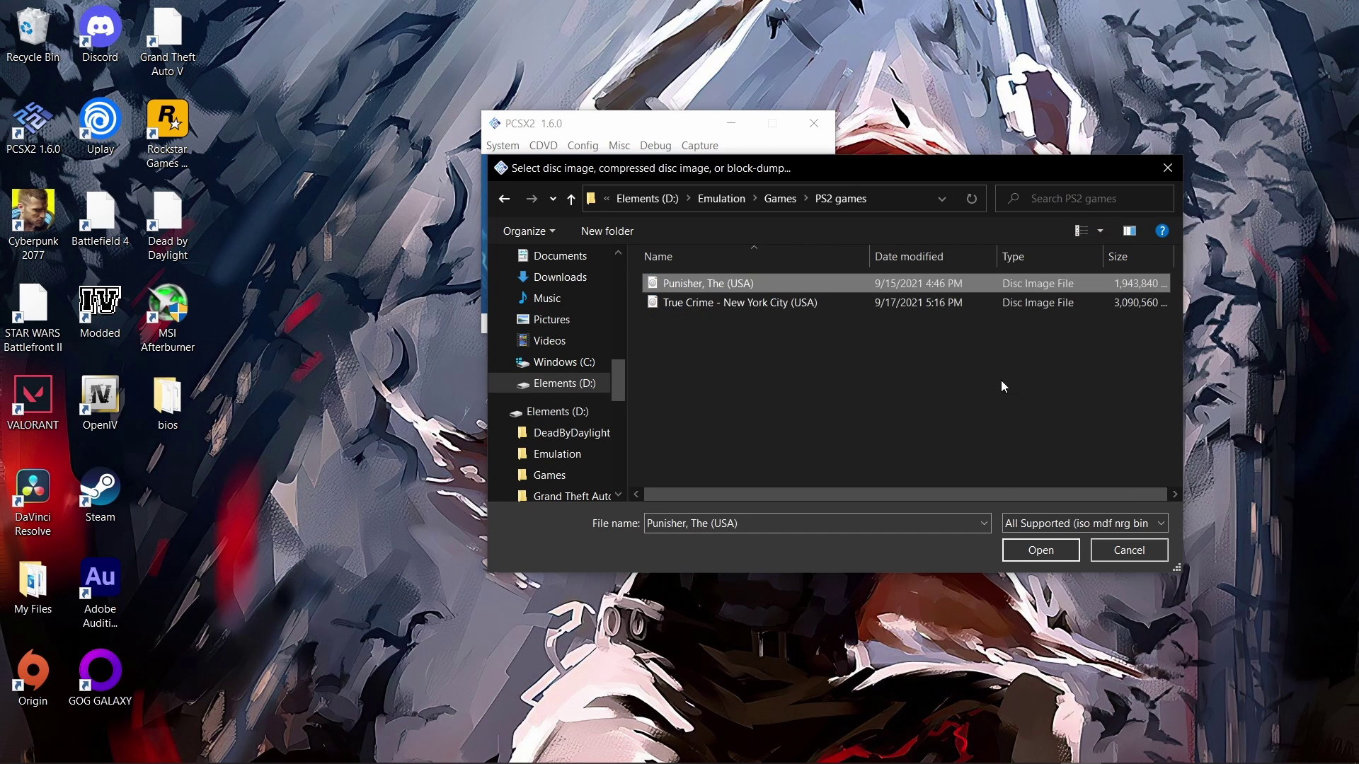
{"action": "left_click", "coordinate": [1034, 555]}
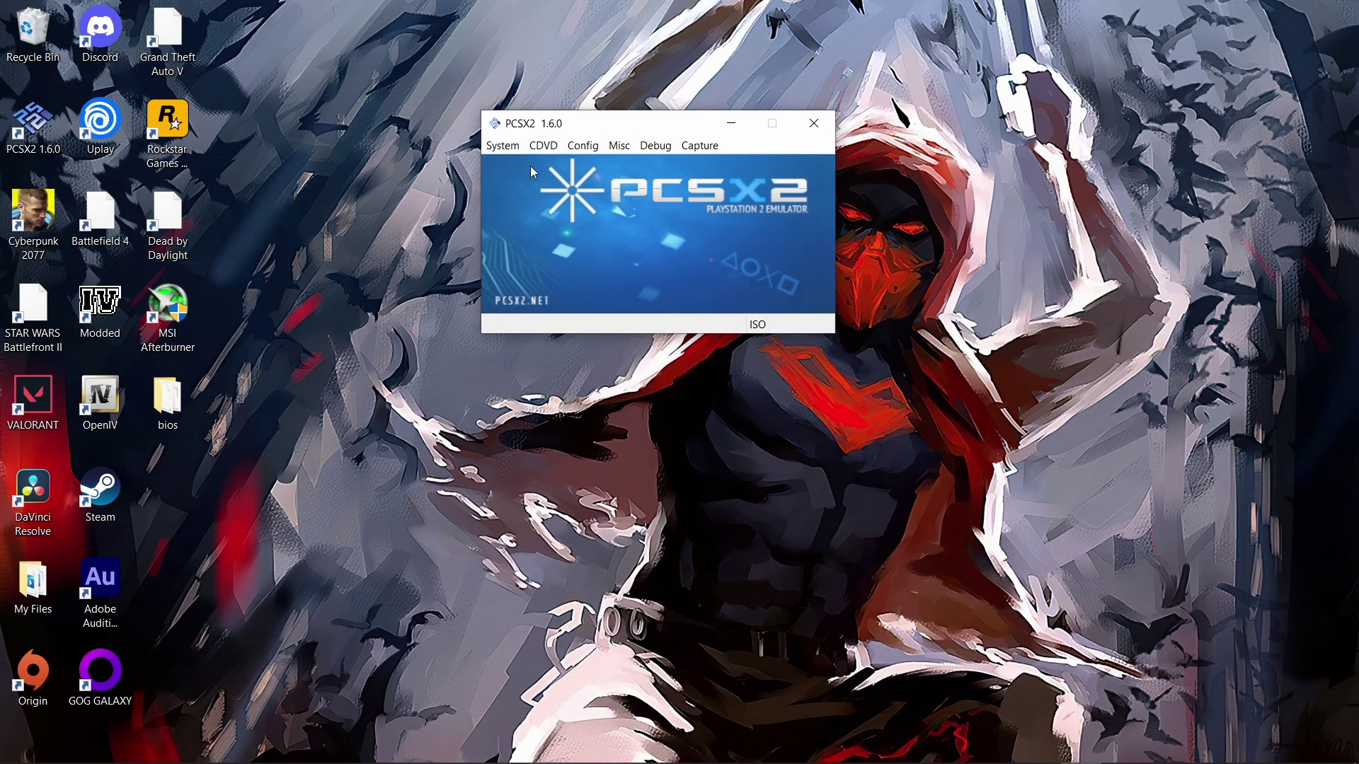
Boot the ISO in full mode and run the character down the alley with W.
{"action": "left_click_drag", "start_coordinate": [586, 129], "coordinate": [674, 152]}
{"action": "left_click", "coordinate": [592, 168]}
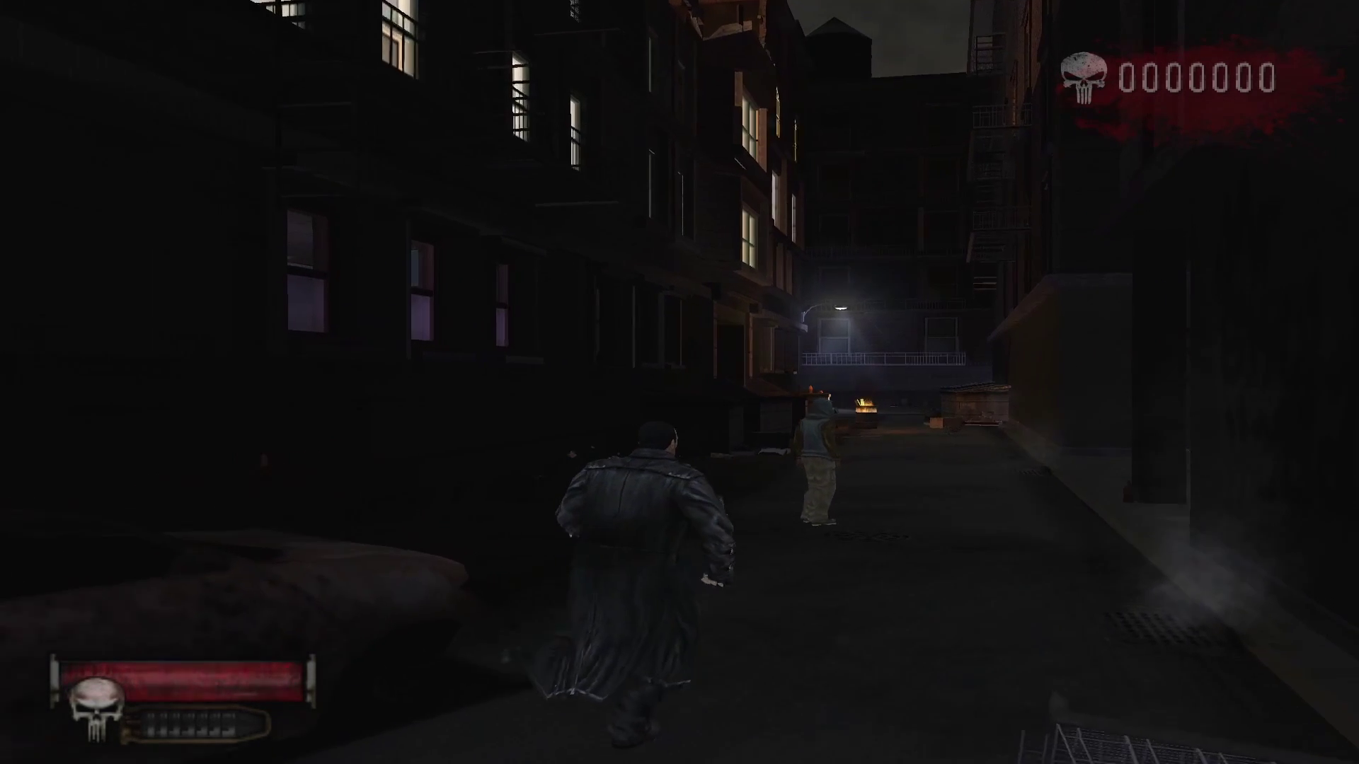
{"action": "key", "text": "w"}
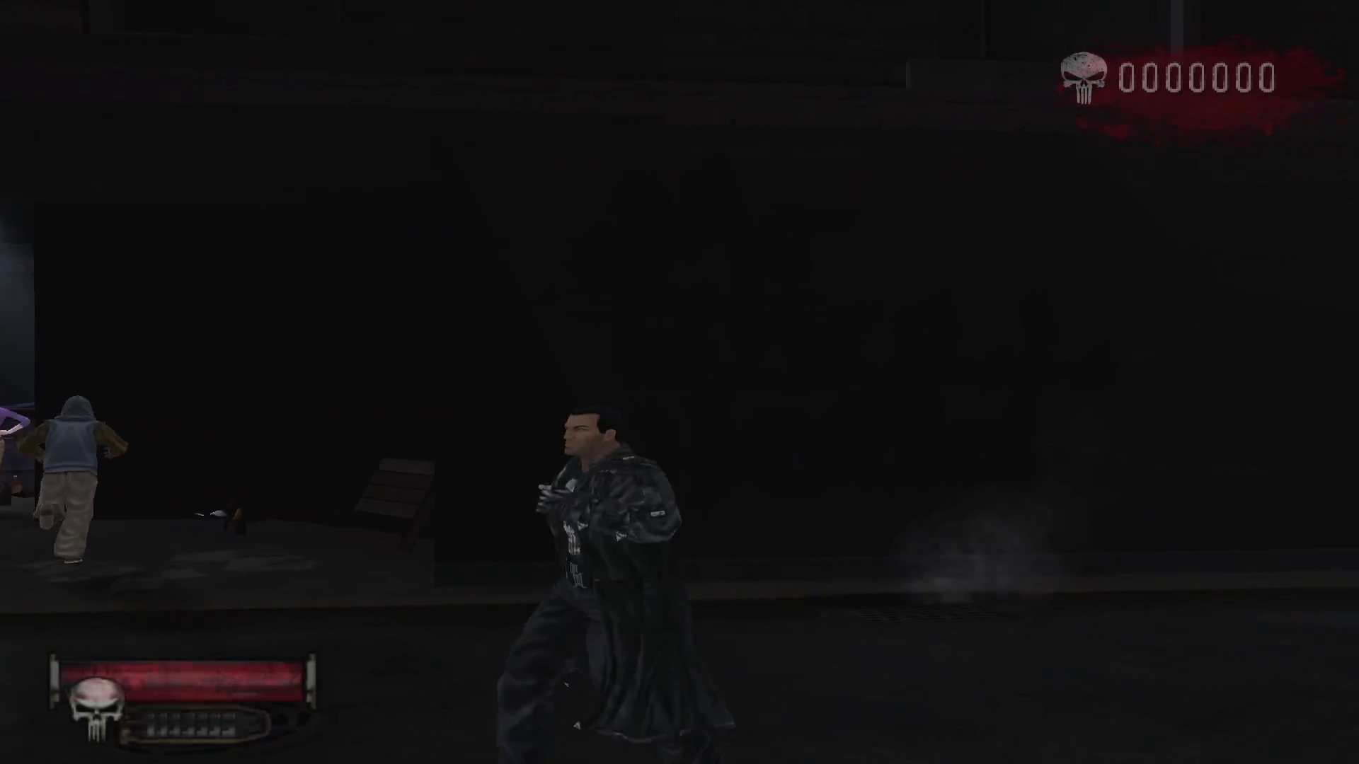
{"action": "key", "text": "w"}
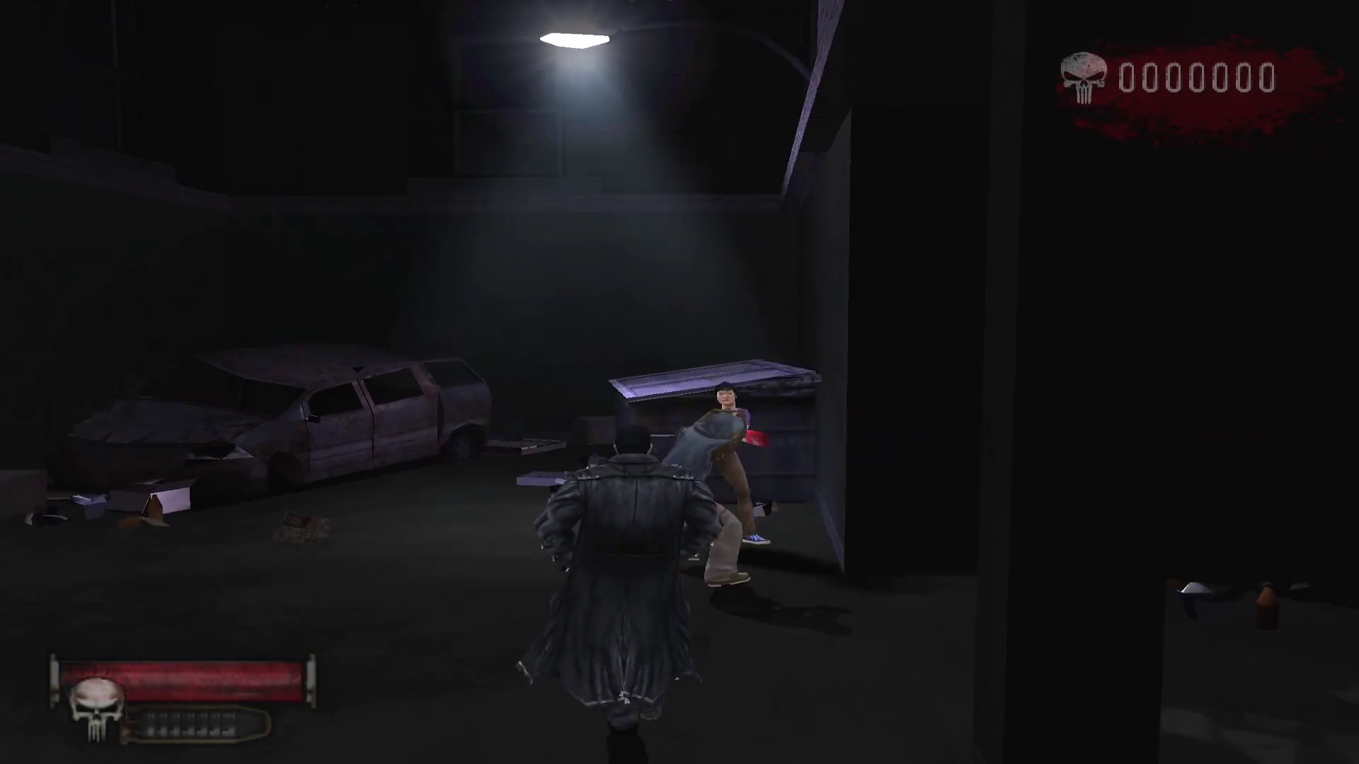